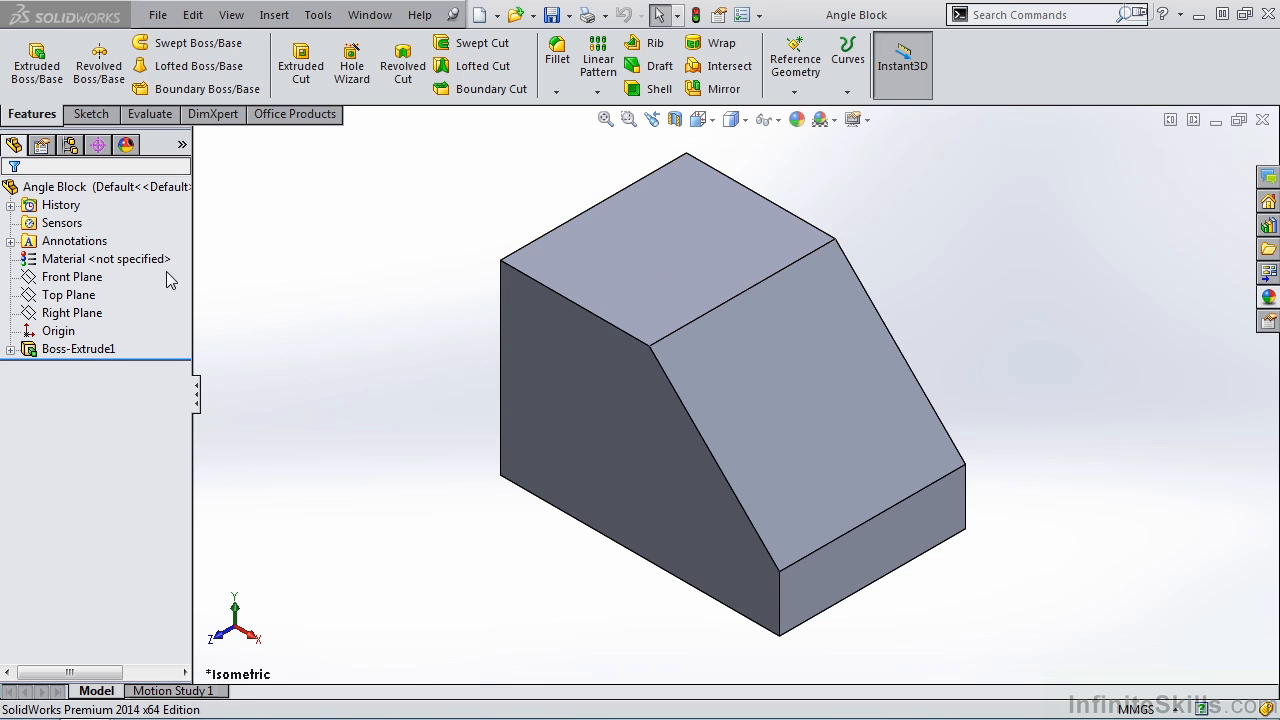
- Examine the base extrusion's sketch and its dimensions on the angle block
click(10, 349)
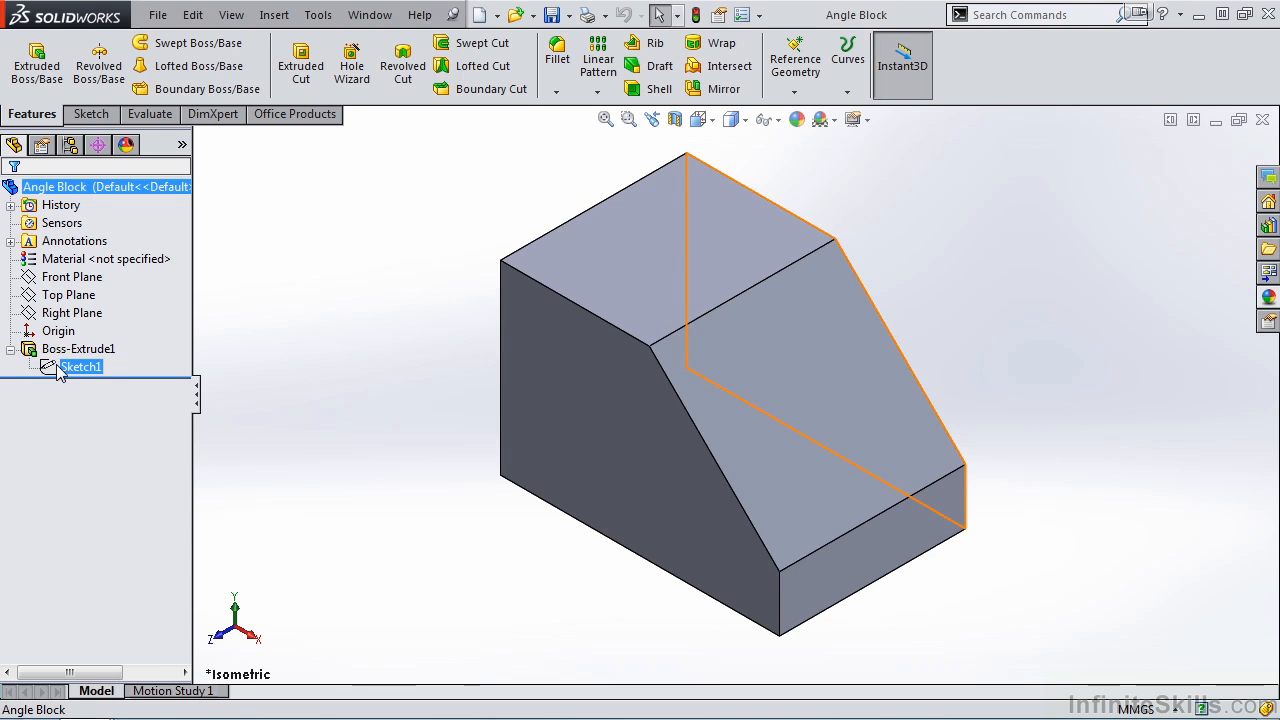
click(55, 367)
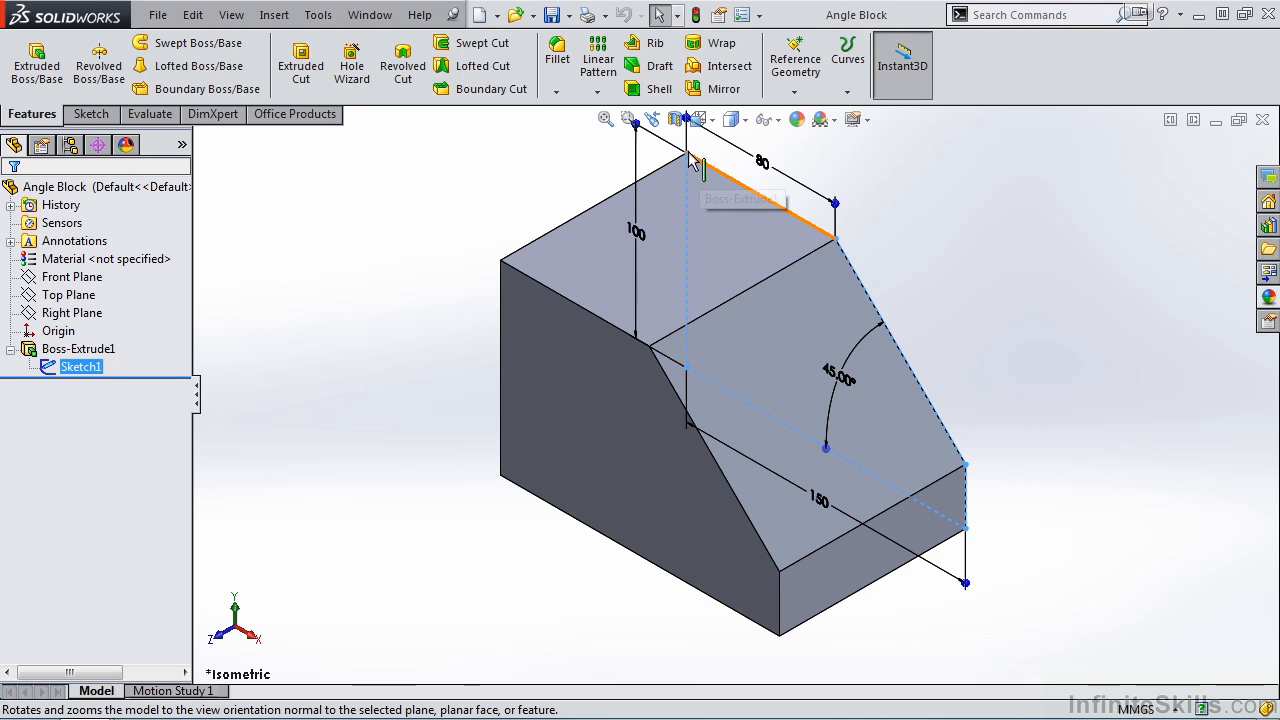
click(277, 343)
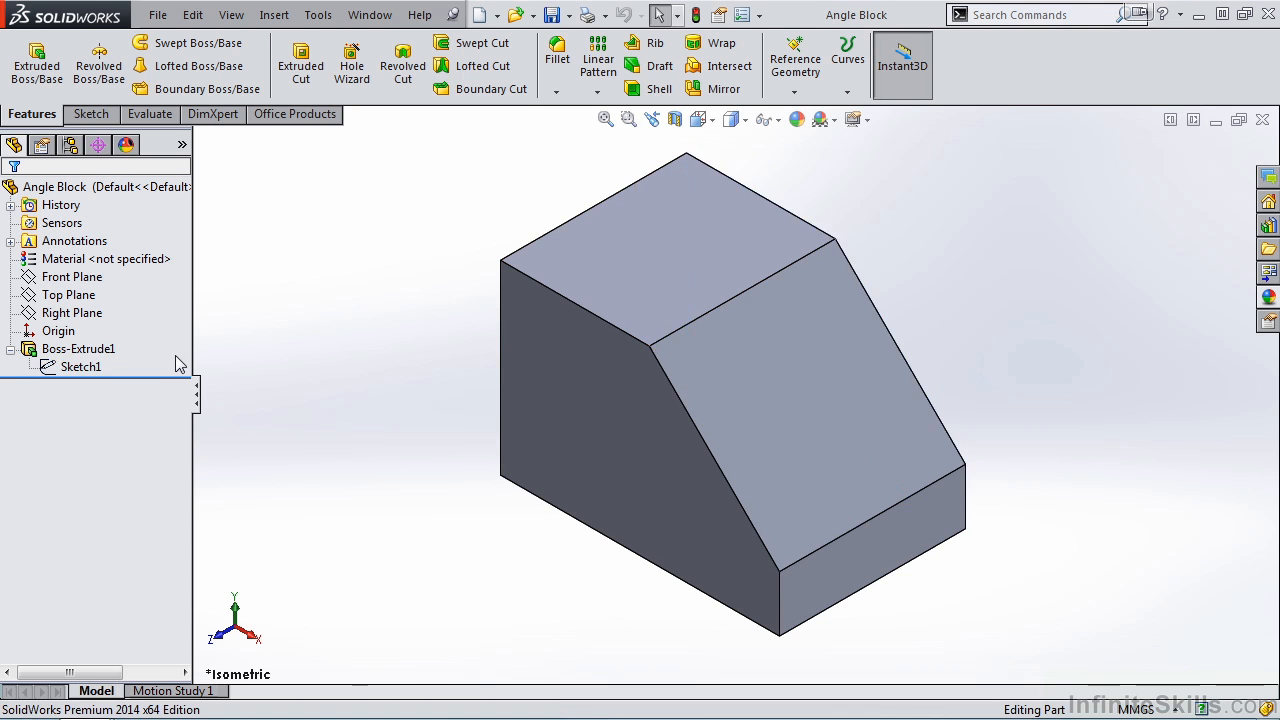
click(85, 349)
middle_drag(1000, 612, 955, 590)
middle_drag(951, 634, 945, 560)
click(1032, 326)
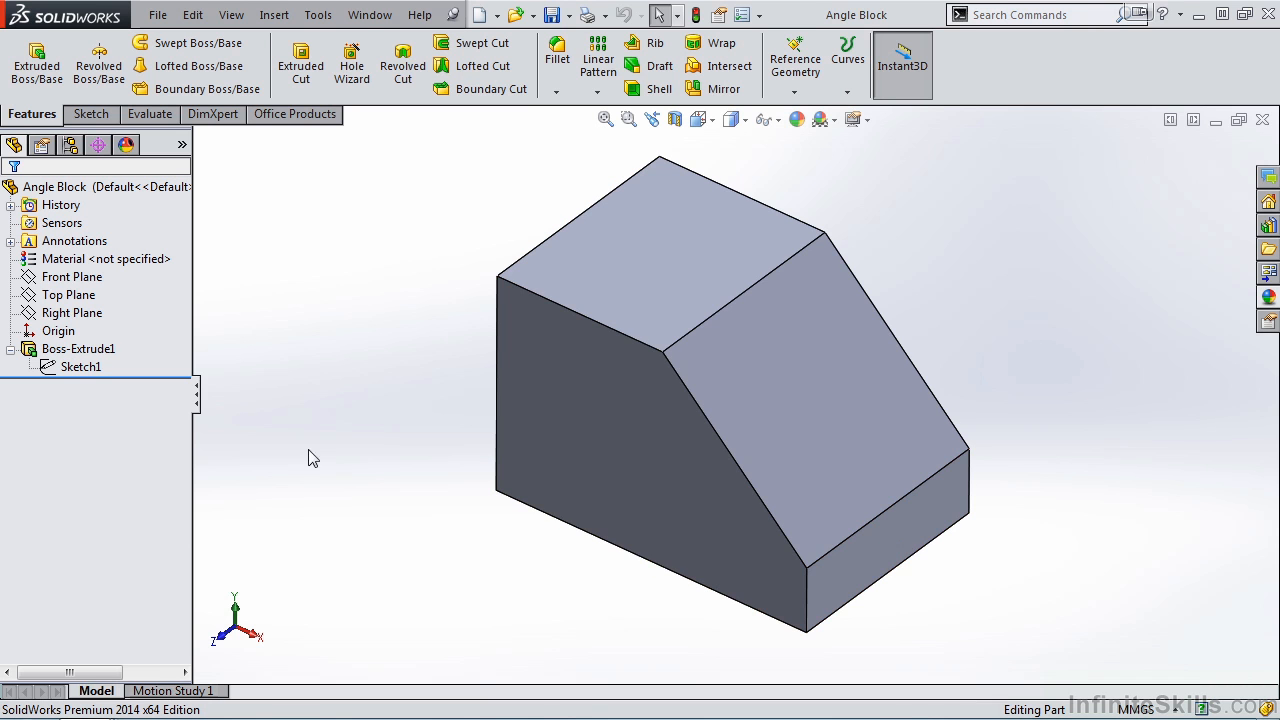
- Start an Extruded Cut on the block's top face and sketch a circle about 20 mm in diameter on it
click(313, 71)
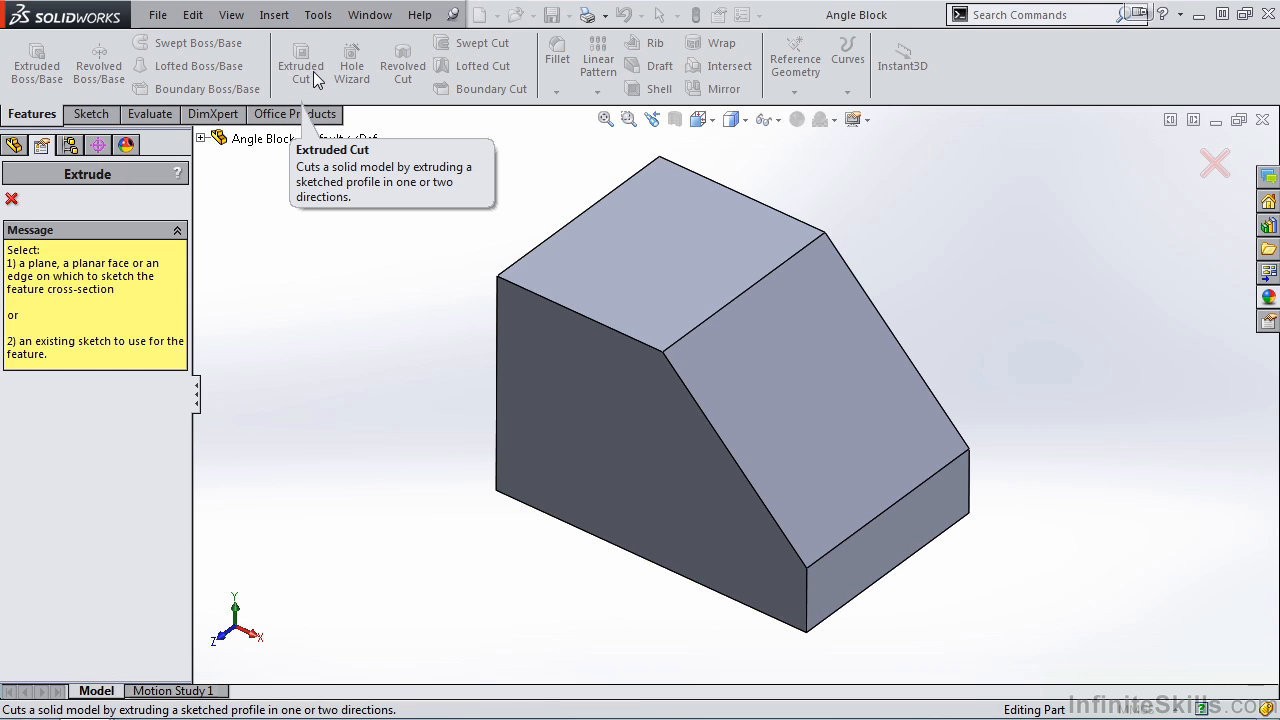
click(663, 252)
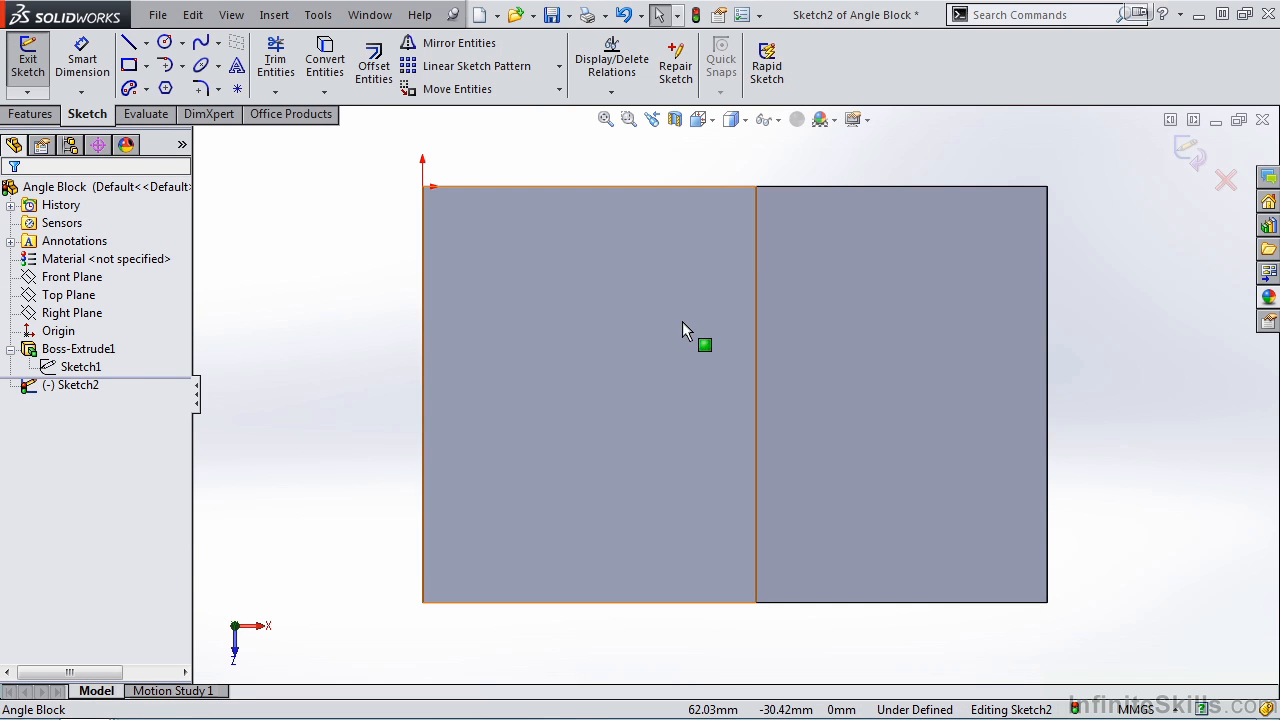
click(165, 42)
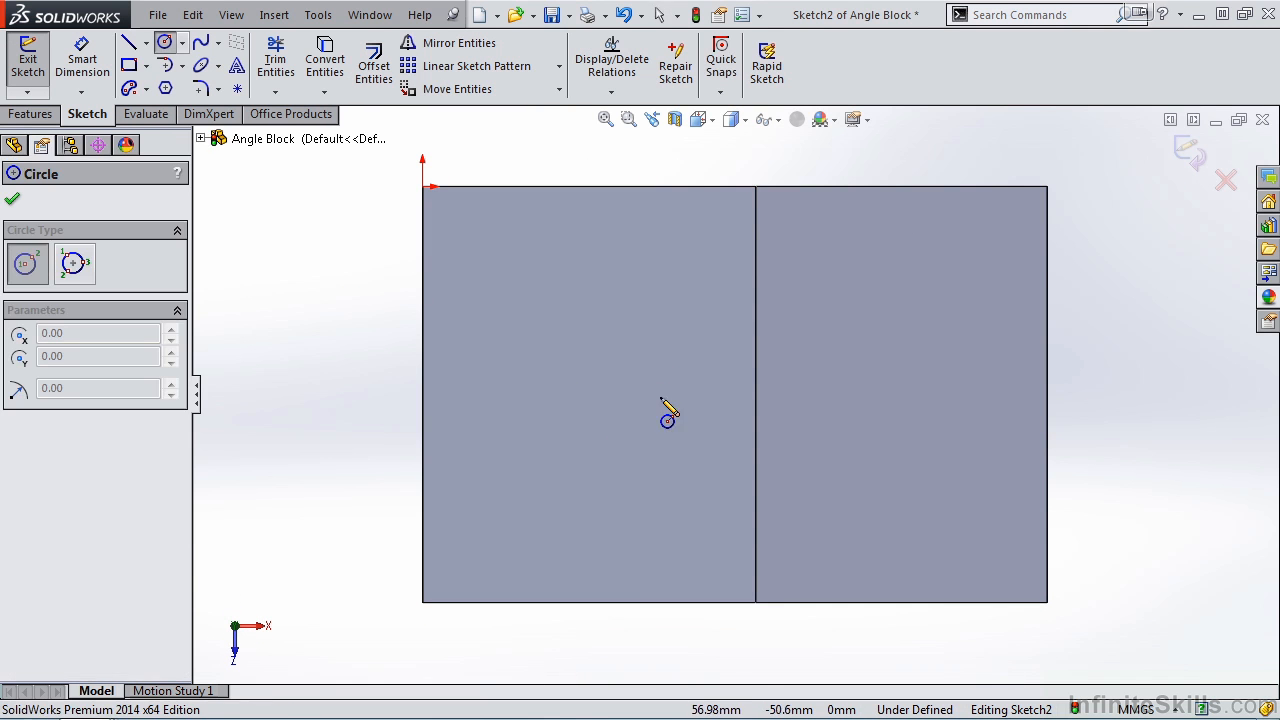
click(595, 389)
click(637, 389)
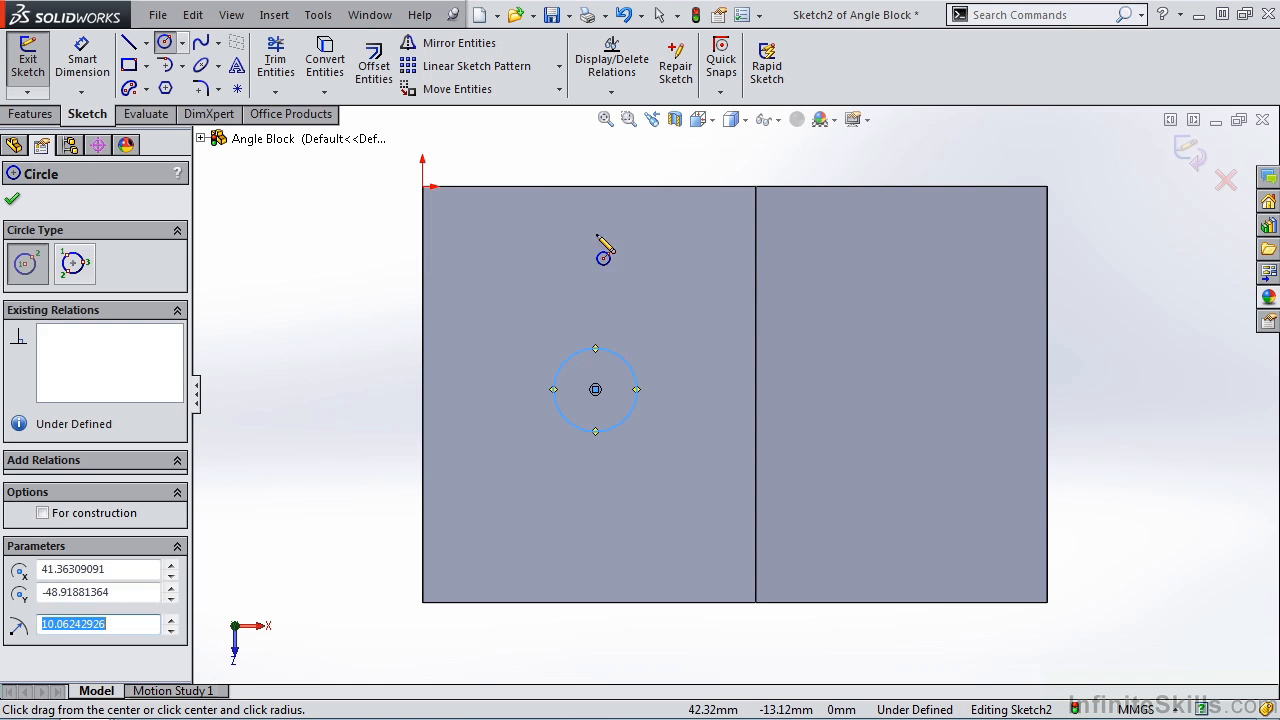
- Dimension the circle's diameter as 25 mm
click(104, 70)
click(564, 362)
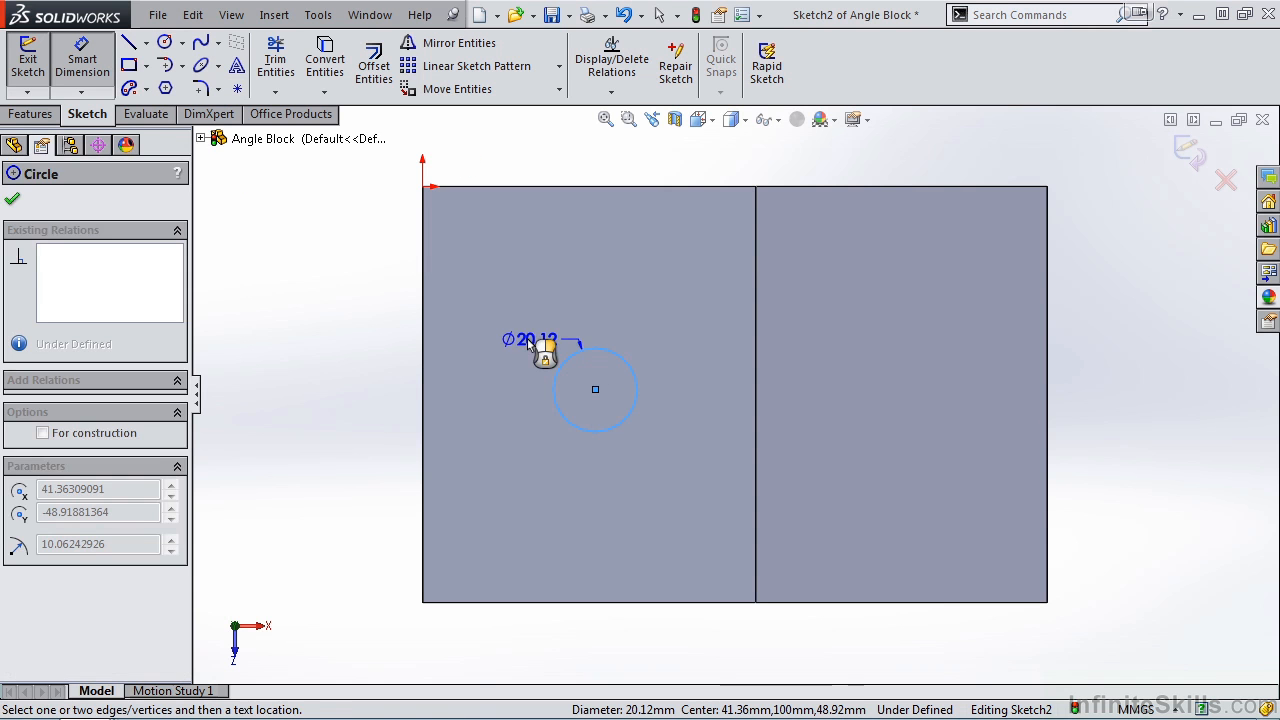
click(516, 338)
text(25)
click(434, 316)
- Dimension the circle's centre 50 mm from the front edge of the top face
click(595, 389)
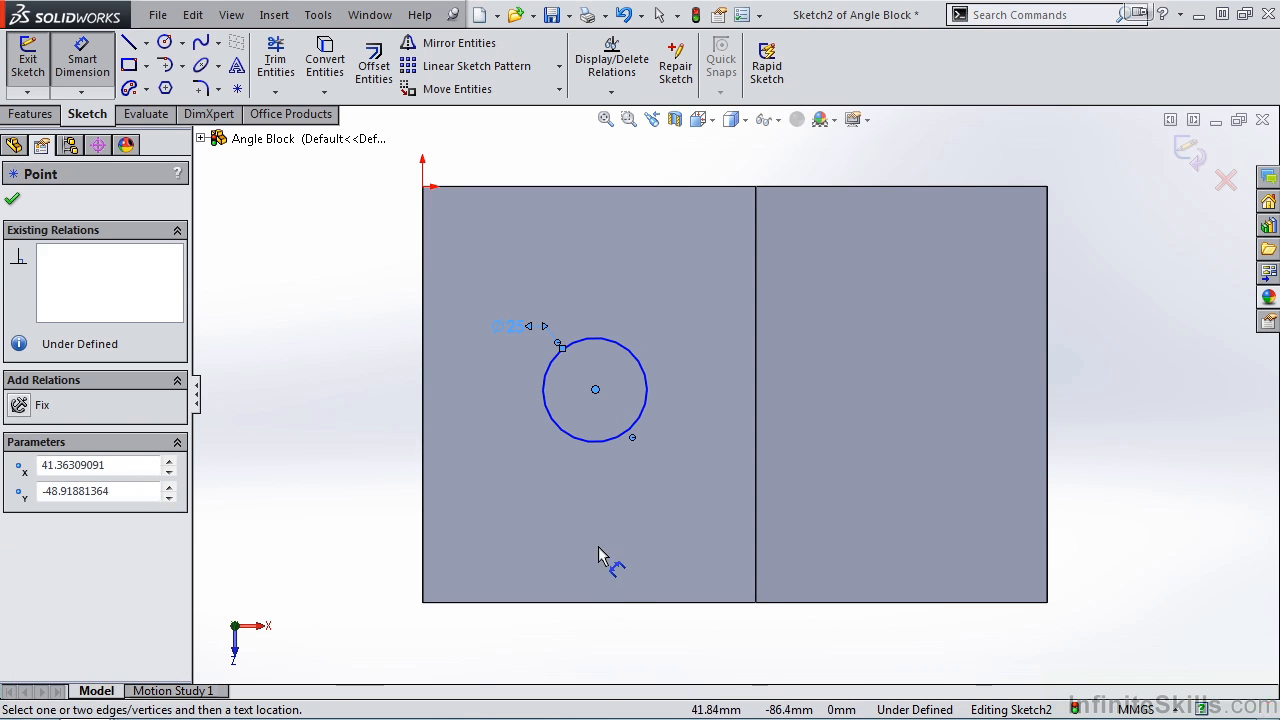
click(607, 603)
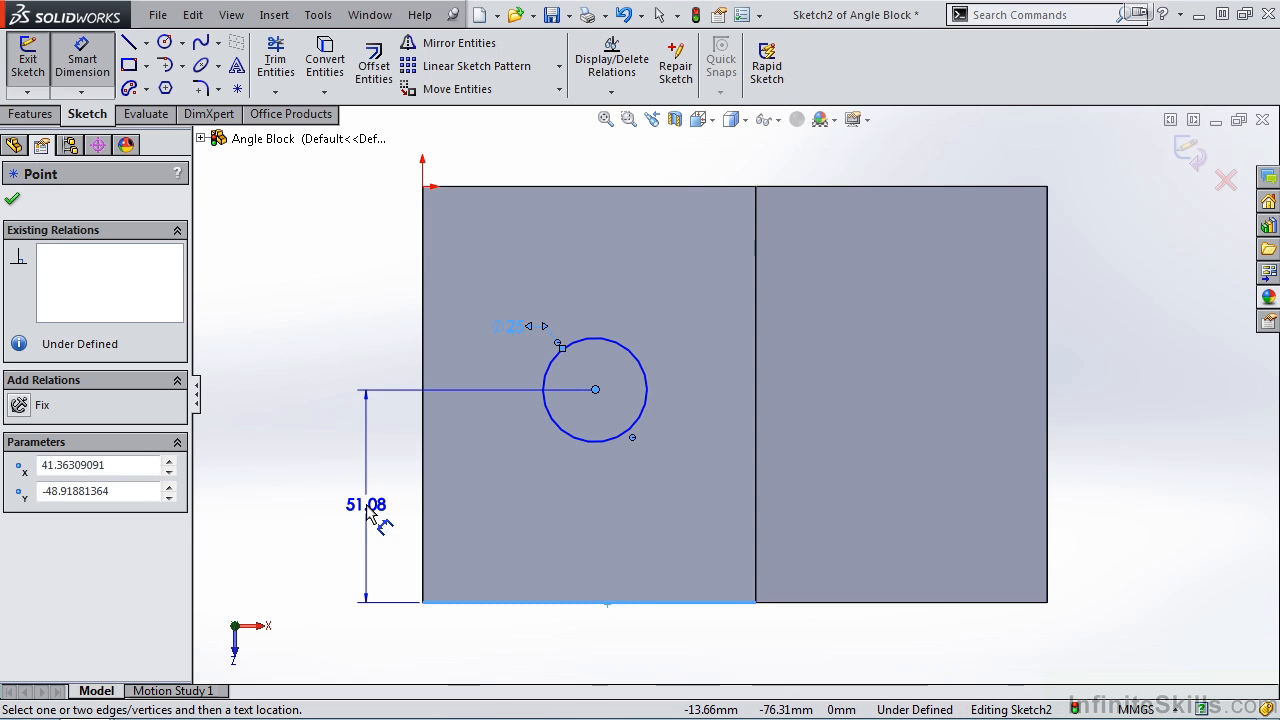
click(374, 508)
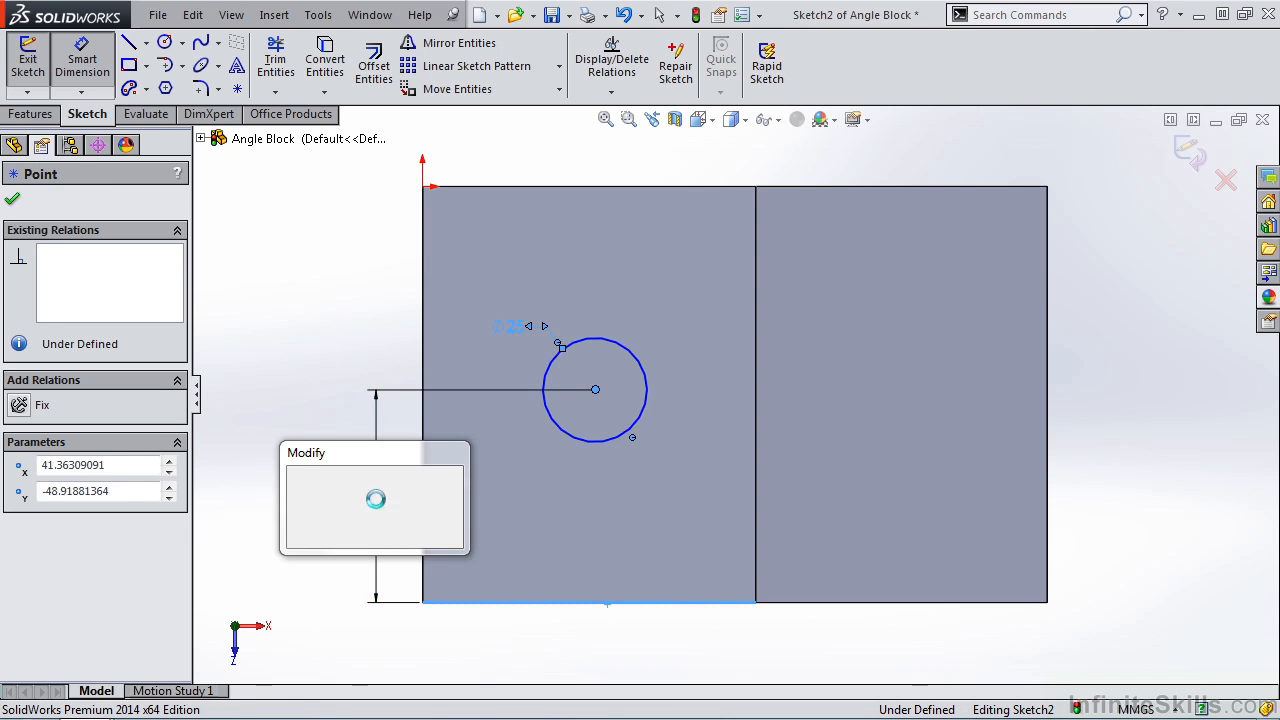
text(50)
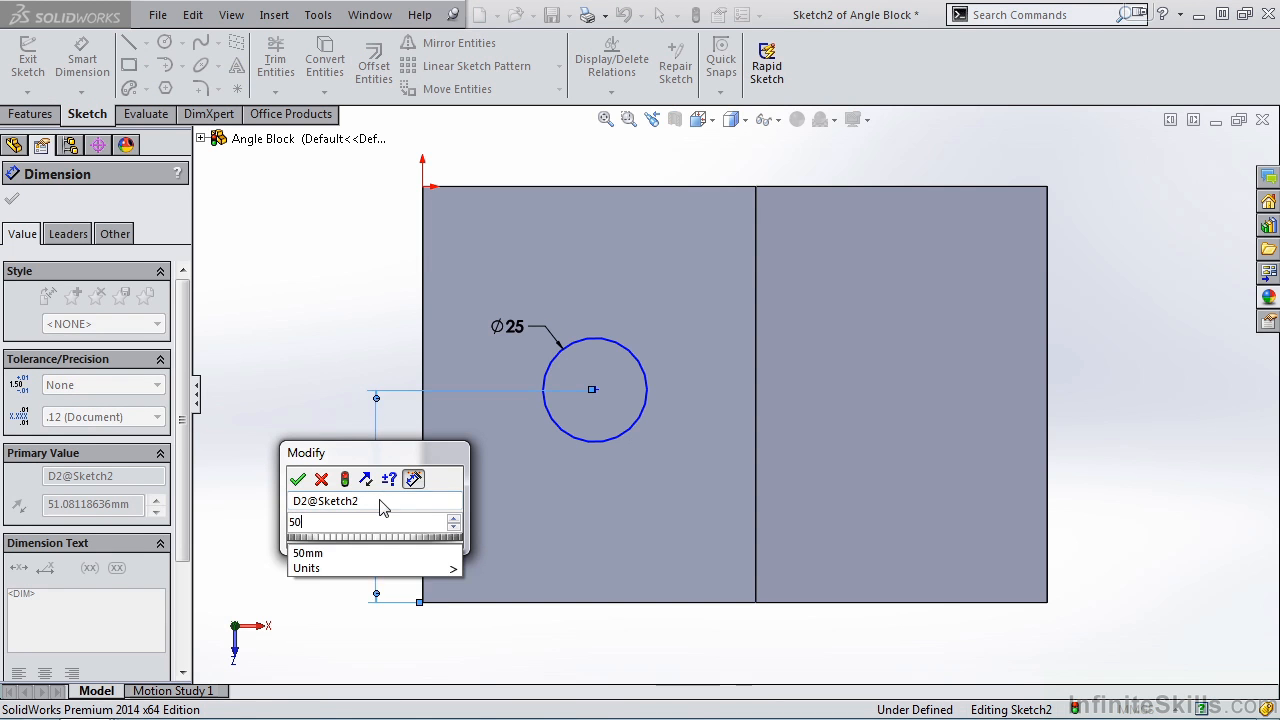
click(297, 479)
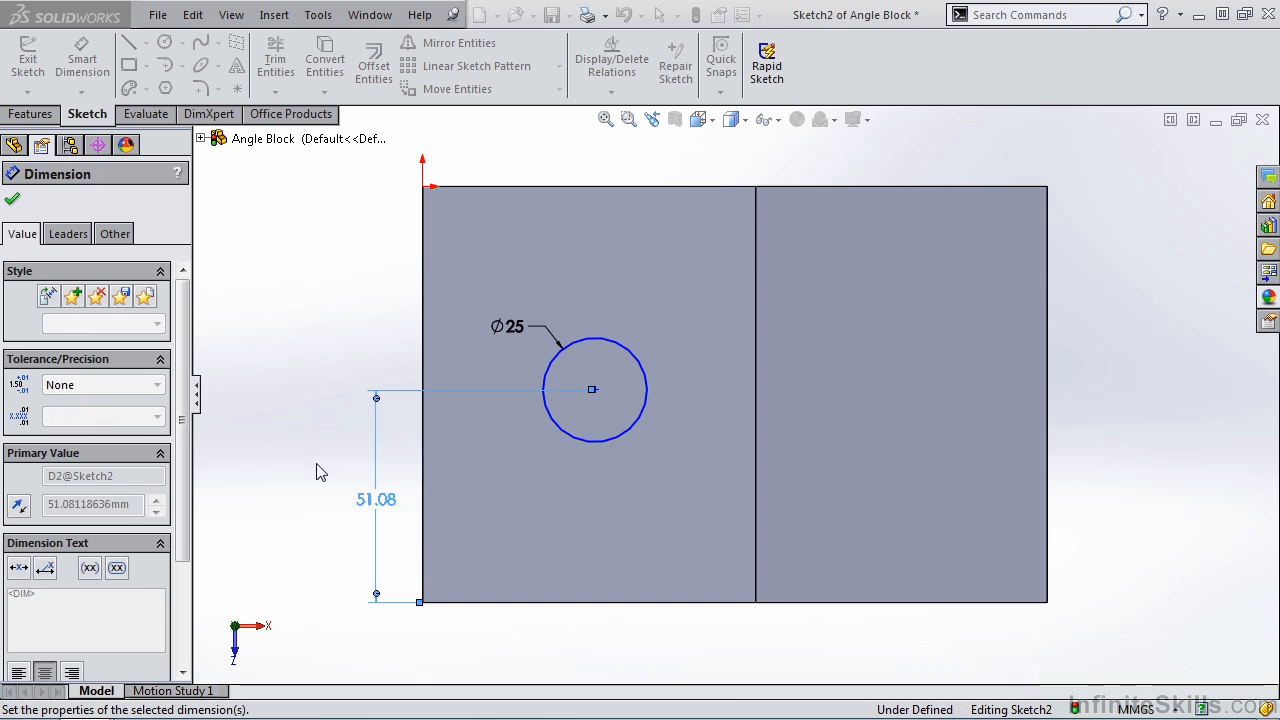
- Dimension the circle's centre 40 mm from the top face edge opposite the slope
click(593, 396)
click(423, 362)
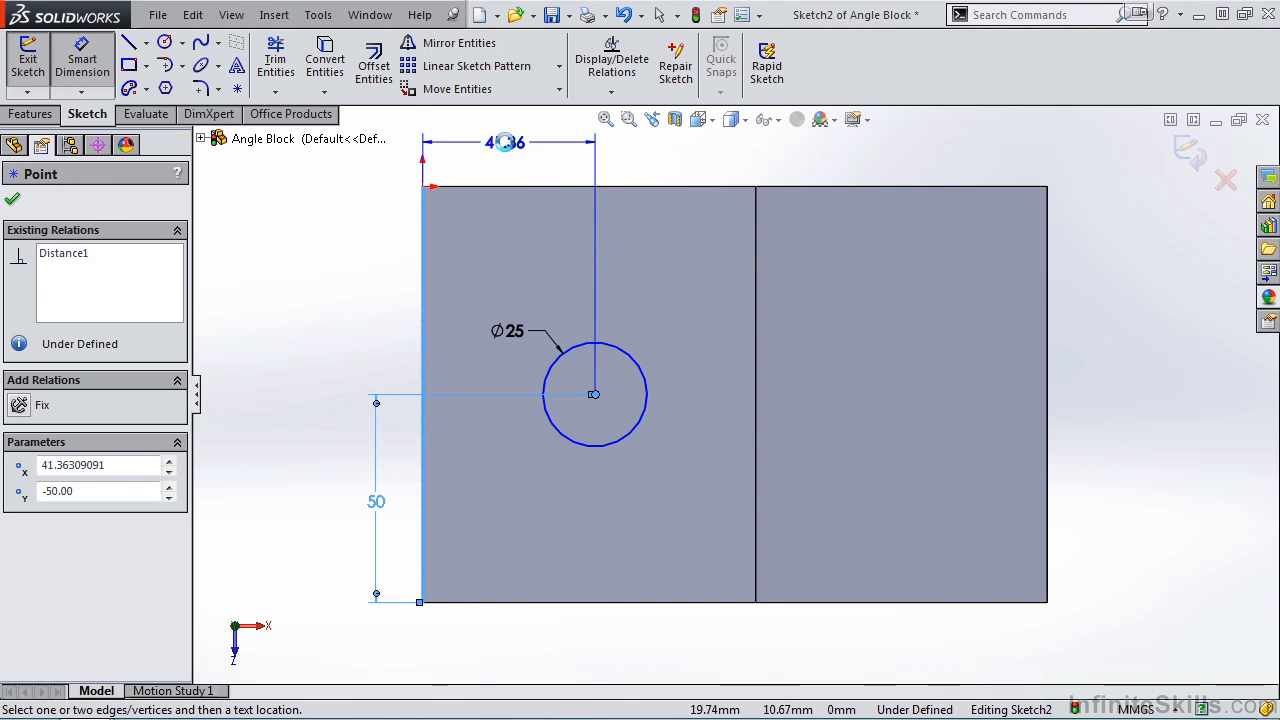
click(514, 155)
text(40)
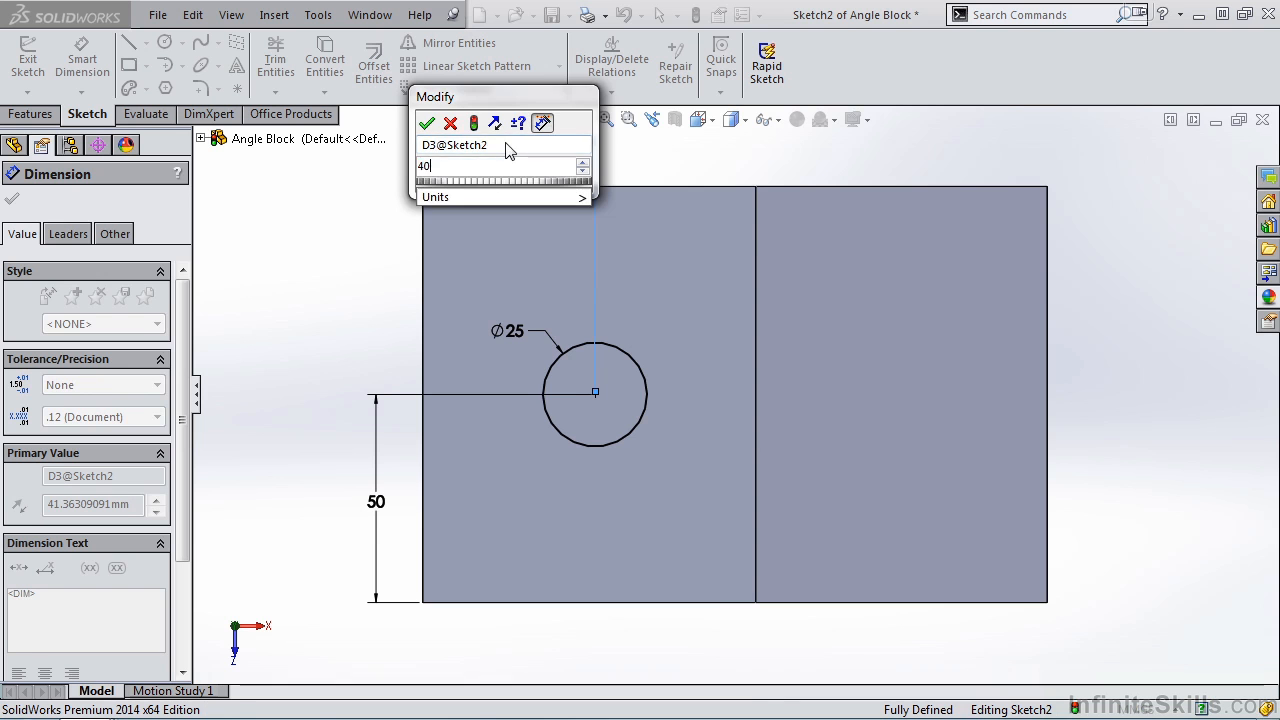
click(427, 122)
- Finish the sketch, cut the circle Through All the block, and return to the isometric view
click(1185, 157)
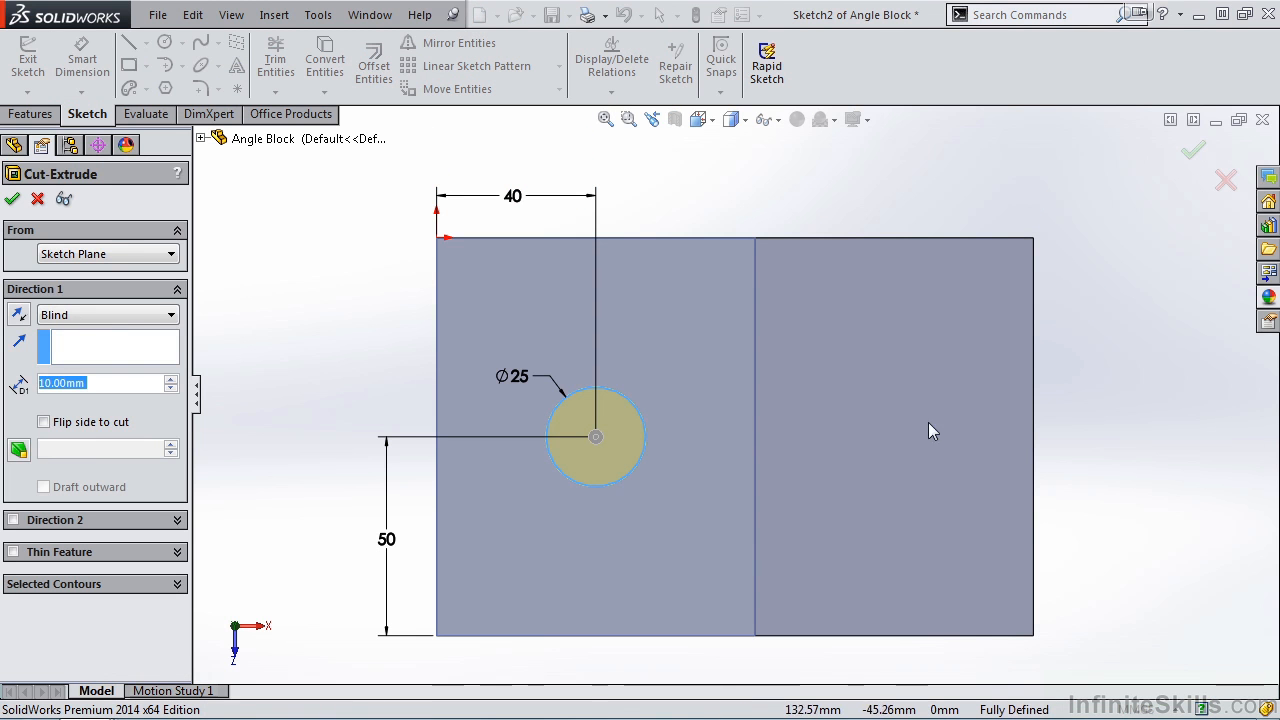
click(172, 316)
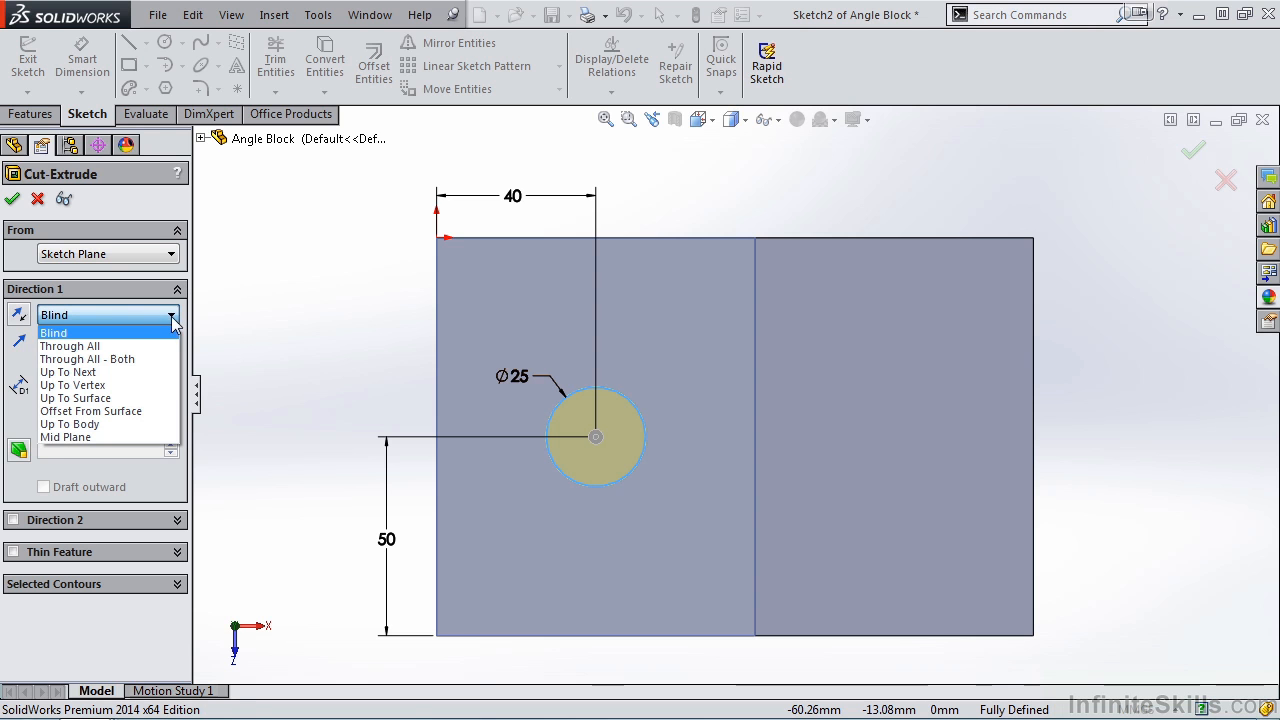
click(160, 346)
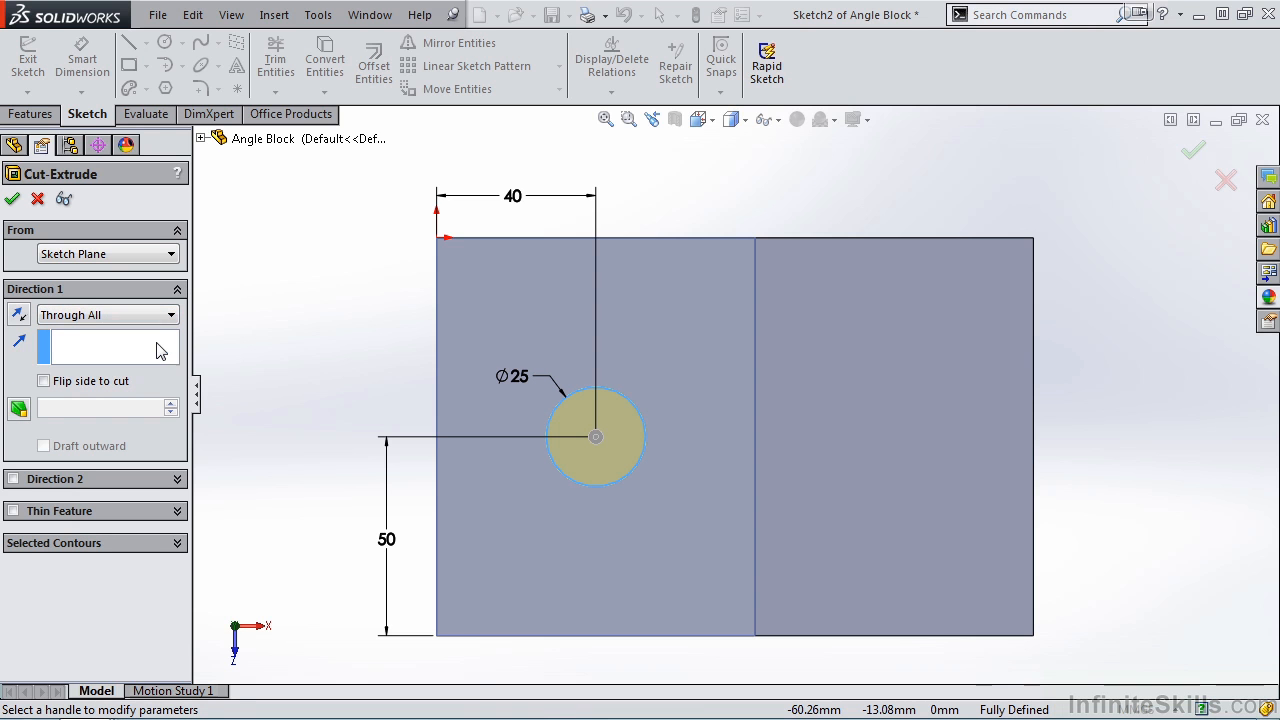
click(12, 198)
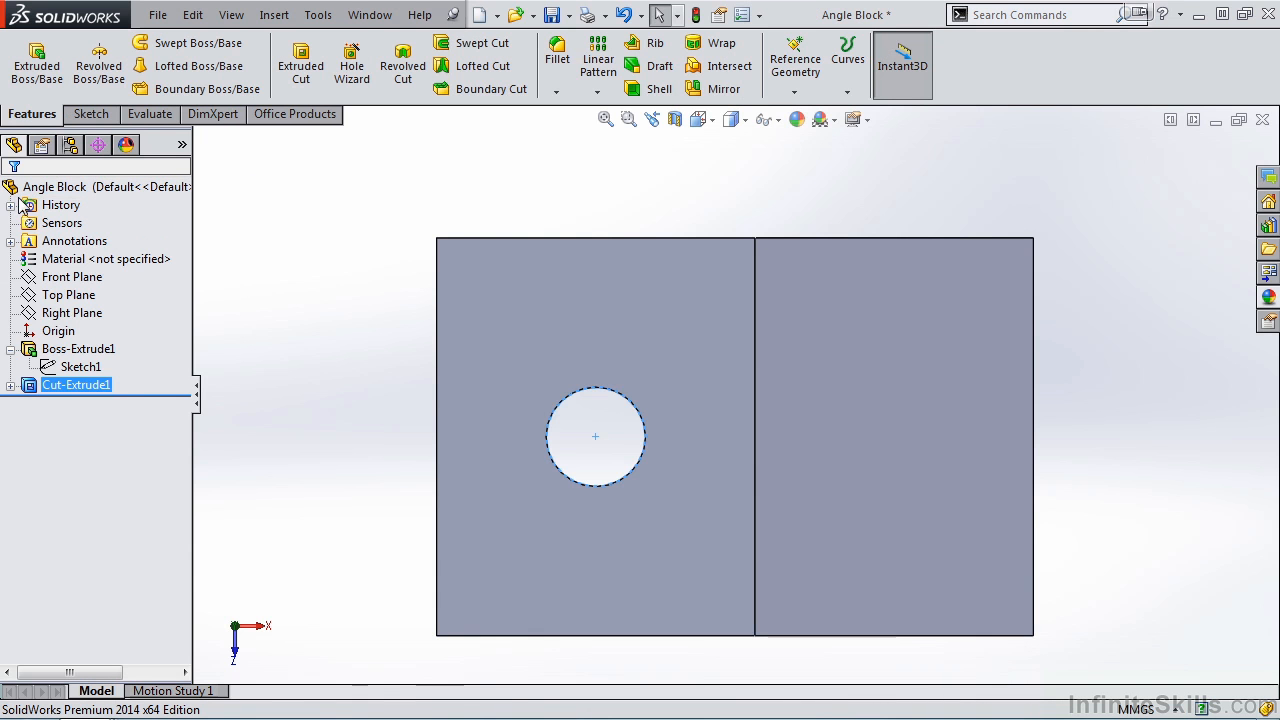
key(space)
click(736, 341)
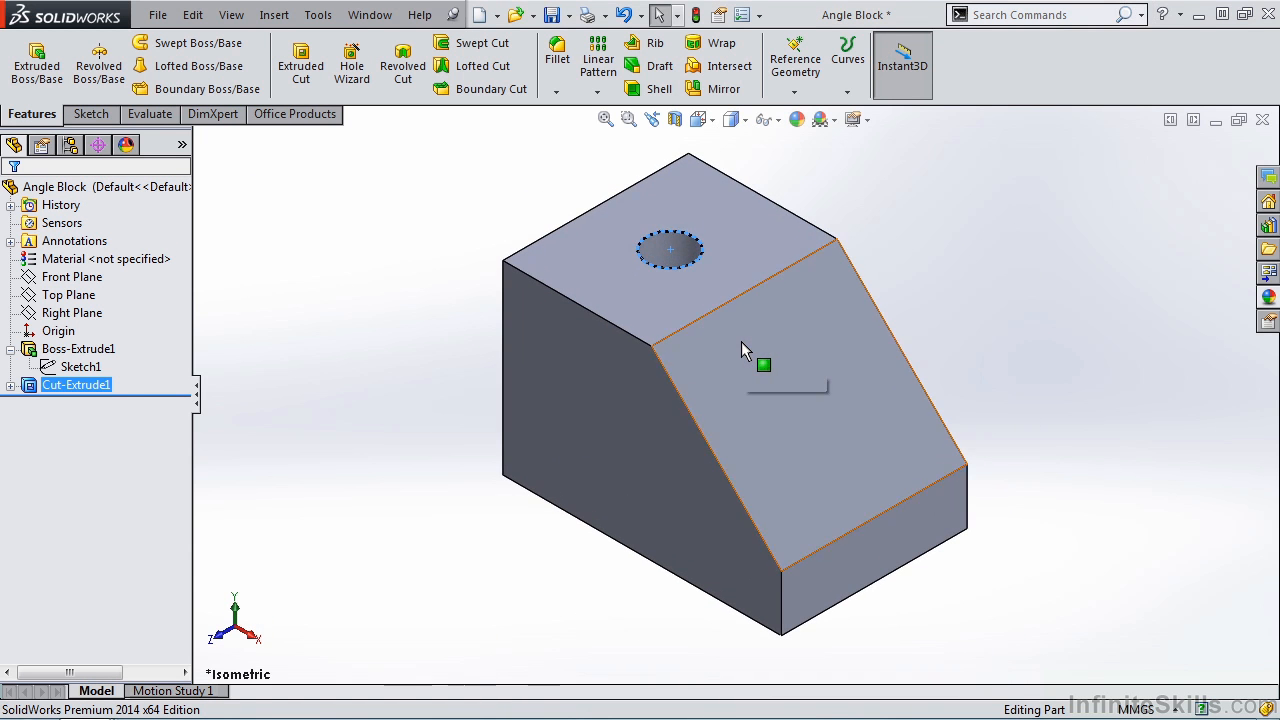
click(417, 510)
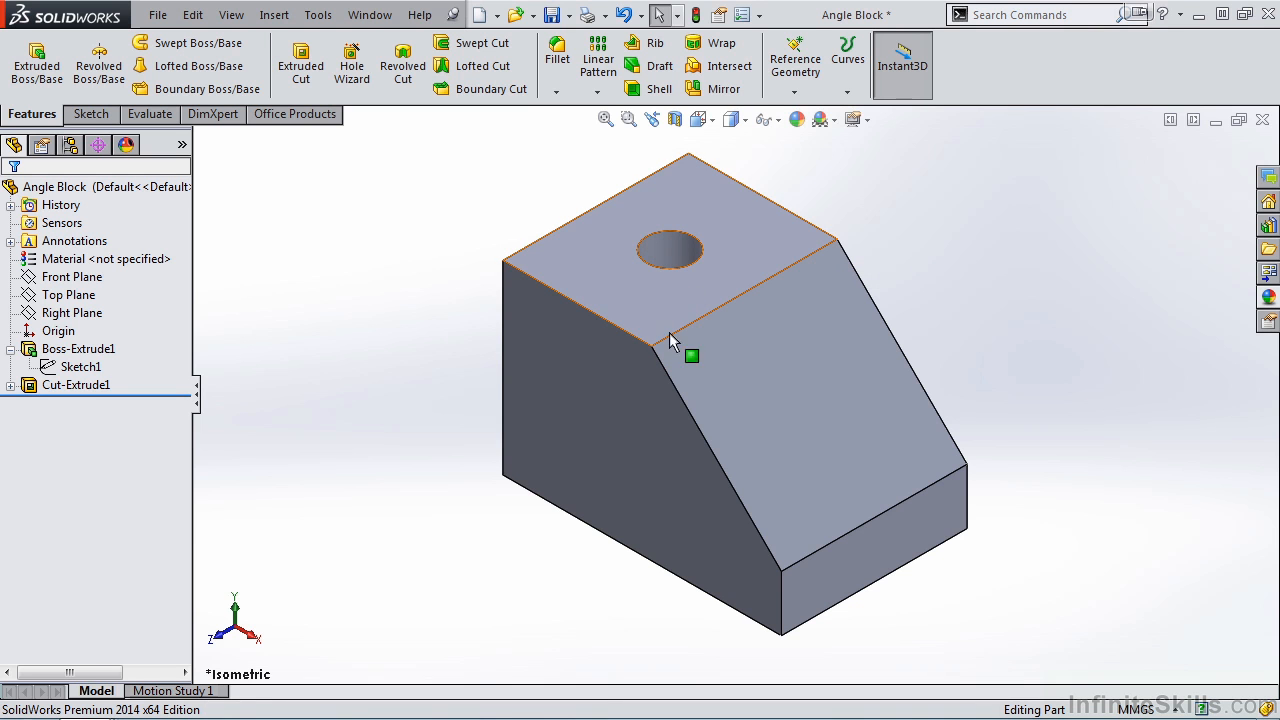
- Edit the block's base extrusion and set its blind depth to 150 mm
click(80, 349)
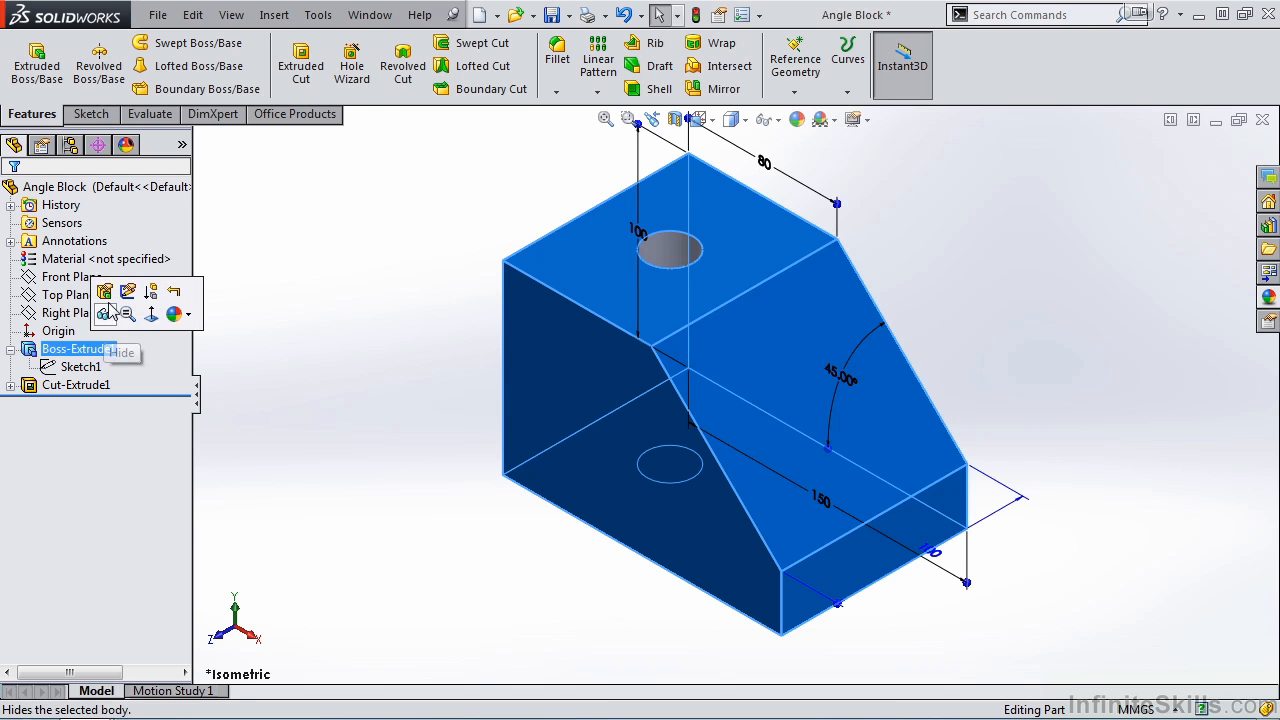
click(104, 294)
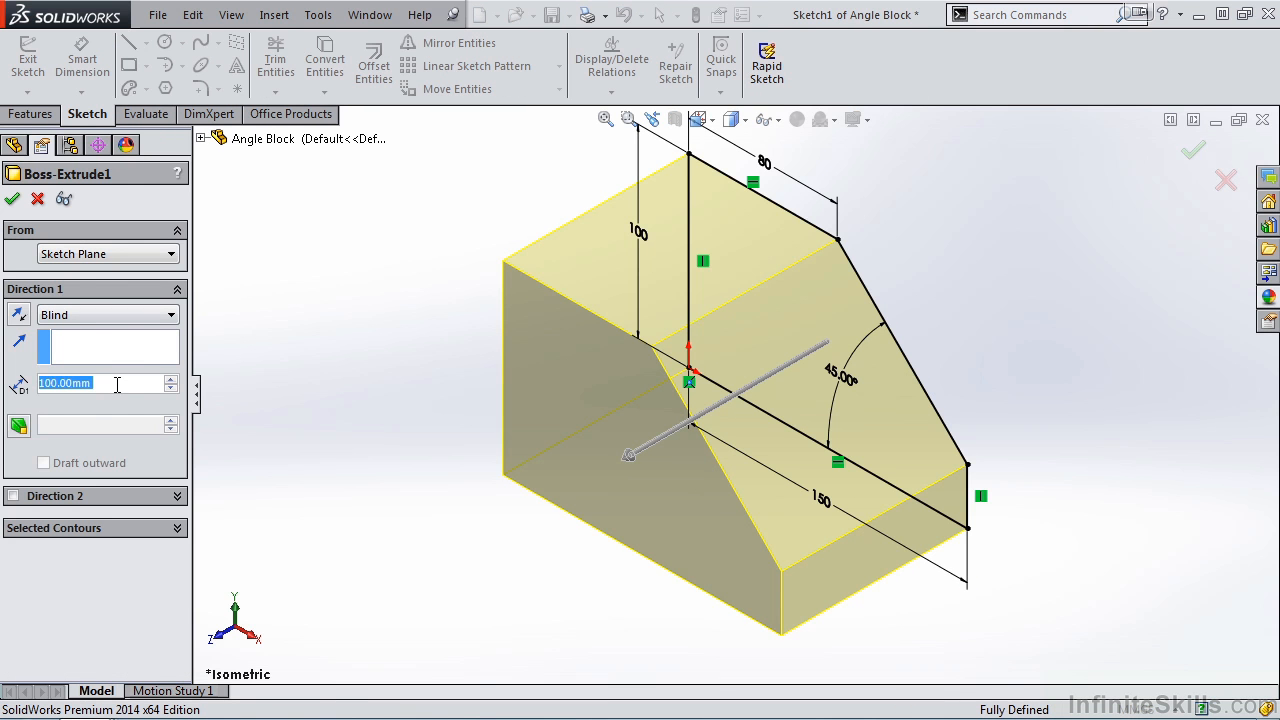
text(150)
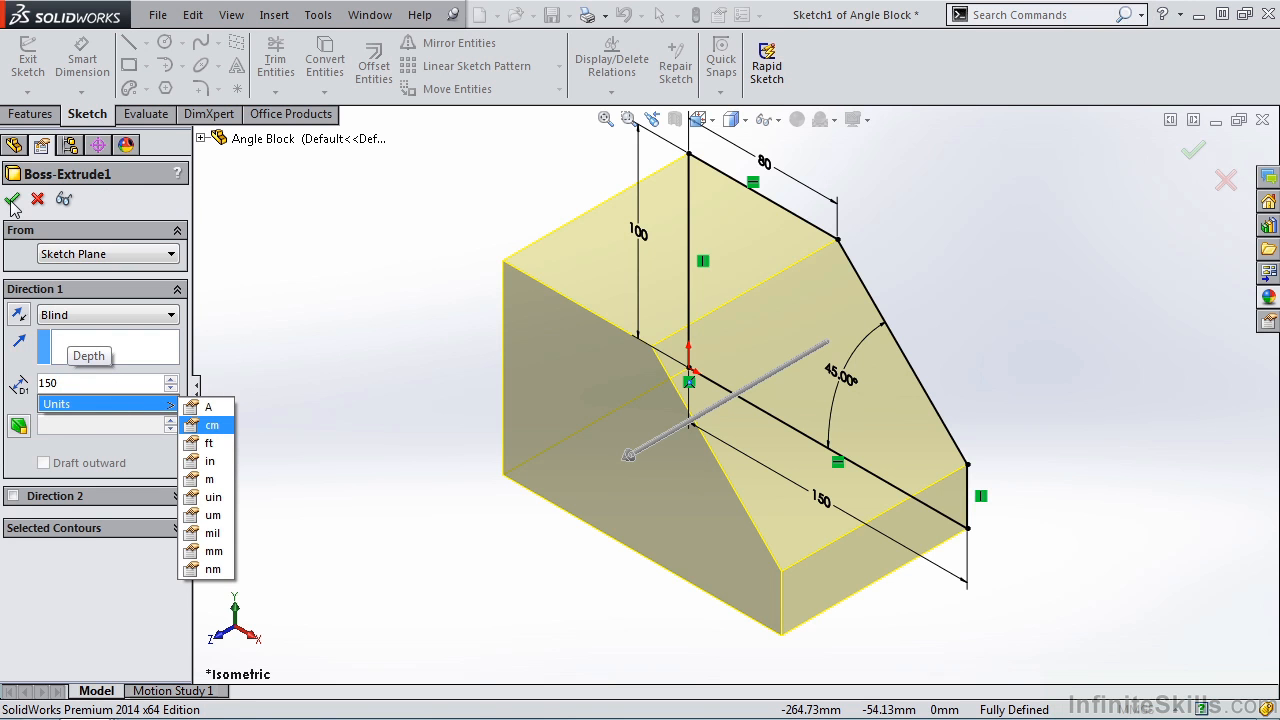
key(Return)
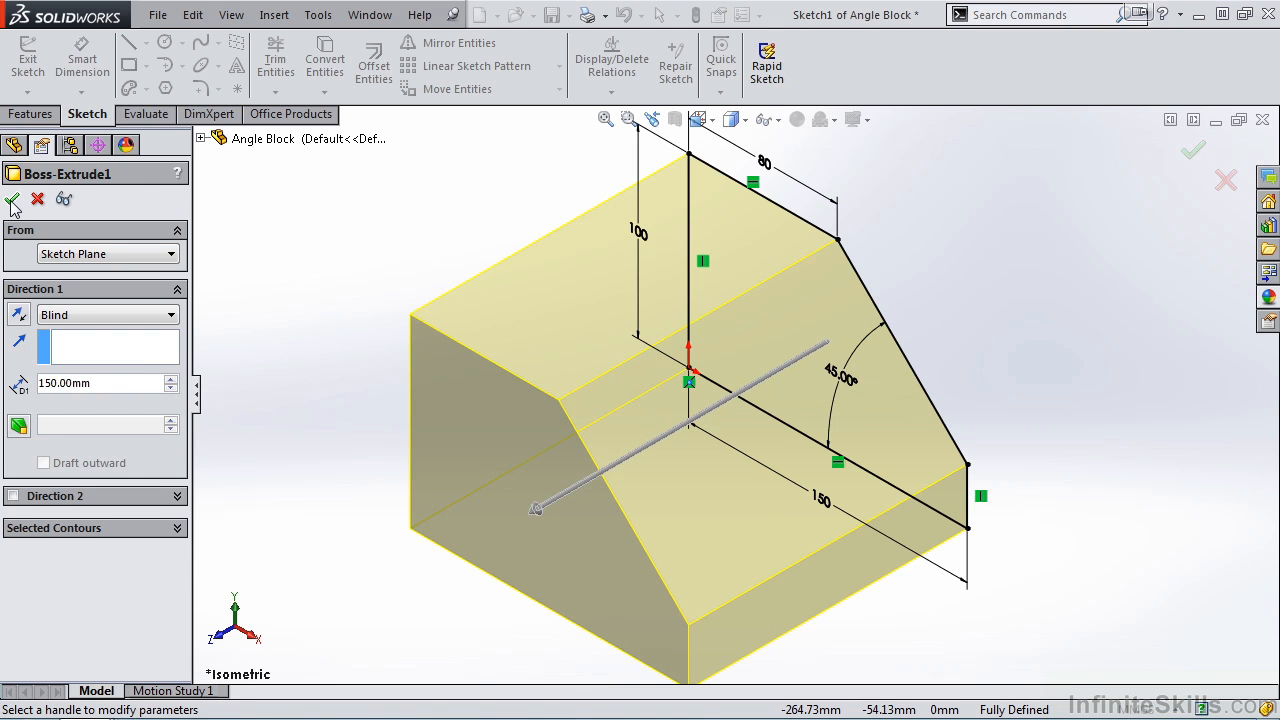
click(12, 202)
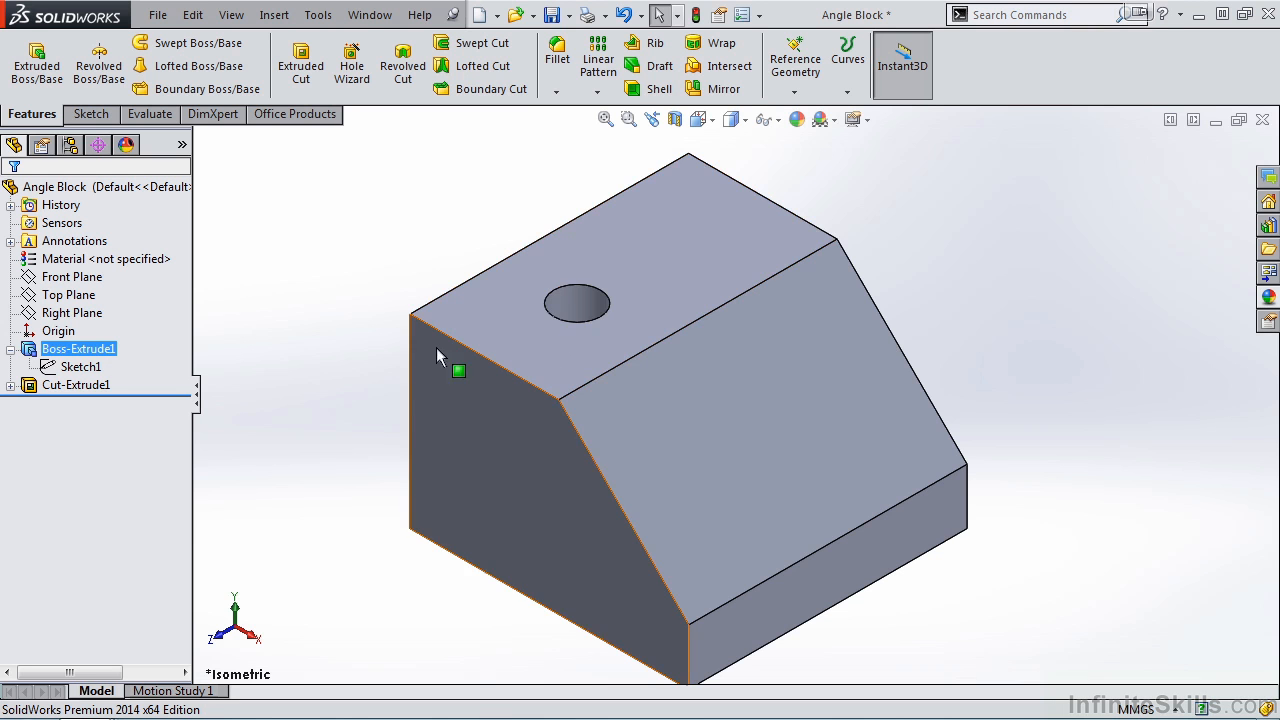
- Edit the hole's sketch in a top-down view and delete the circle's 50 mm and 40 mm position dimensions
click(11, 385)
click(70, 402)
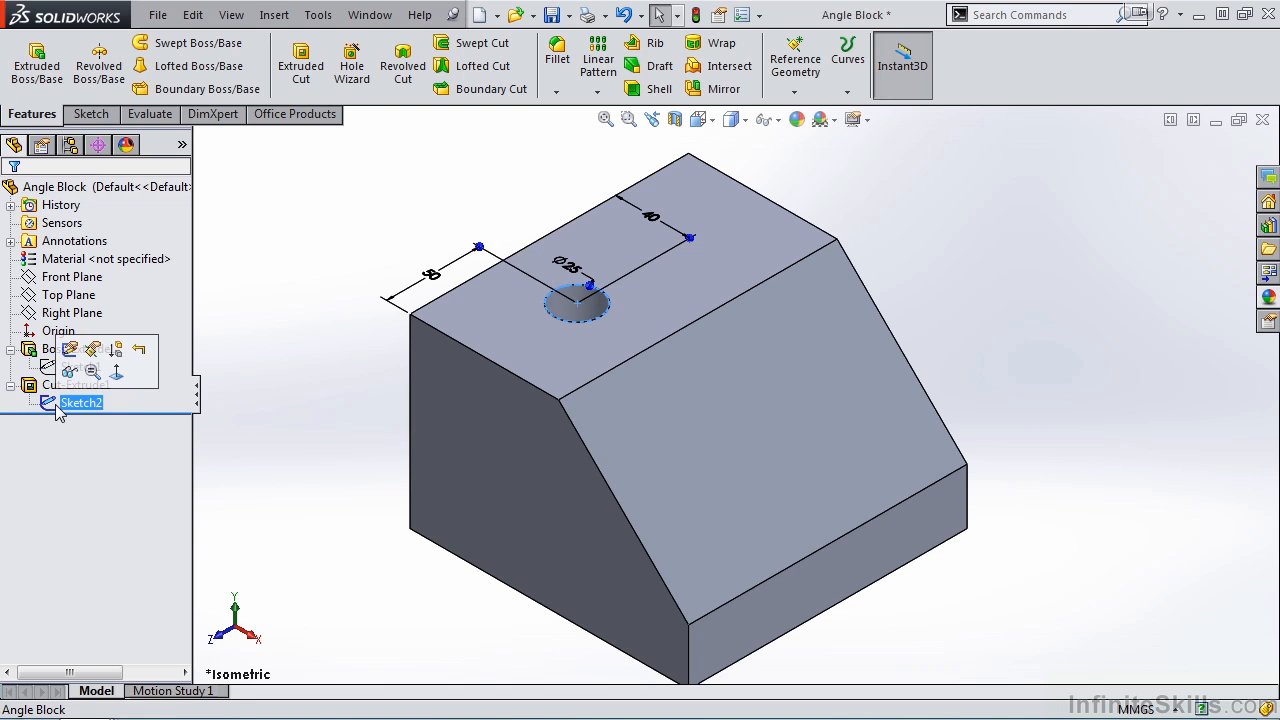
click(68, 365)
key(space)
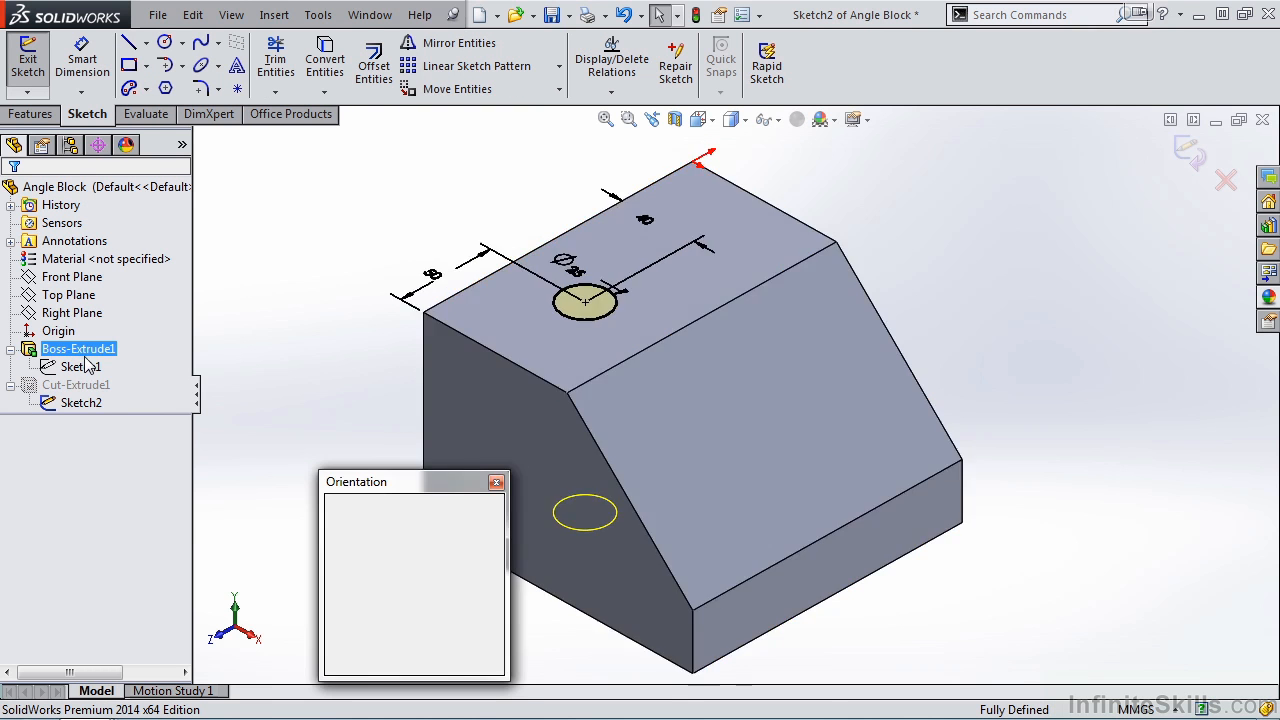
click(492, 592)
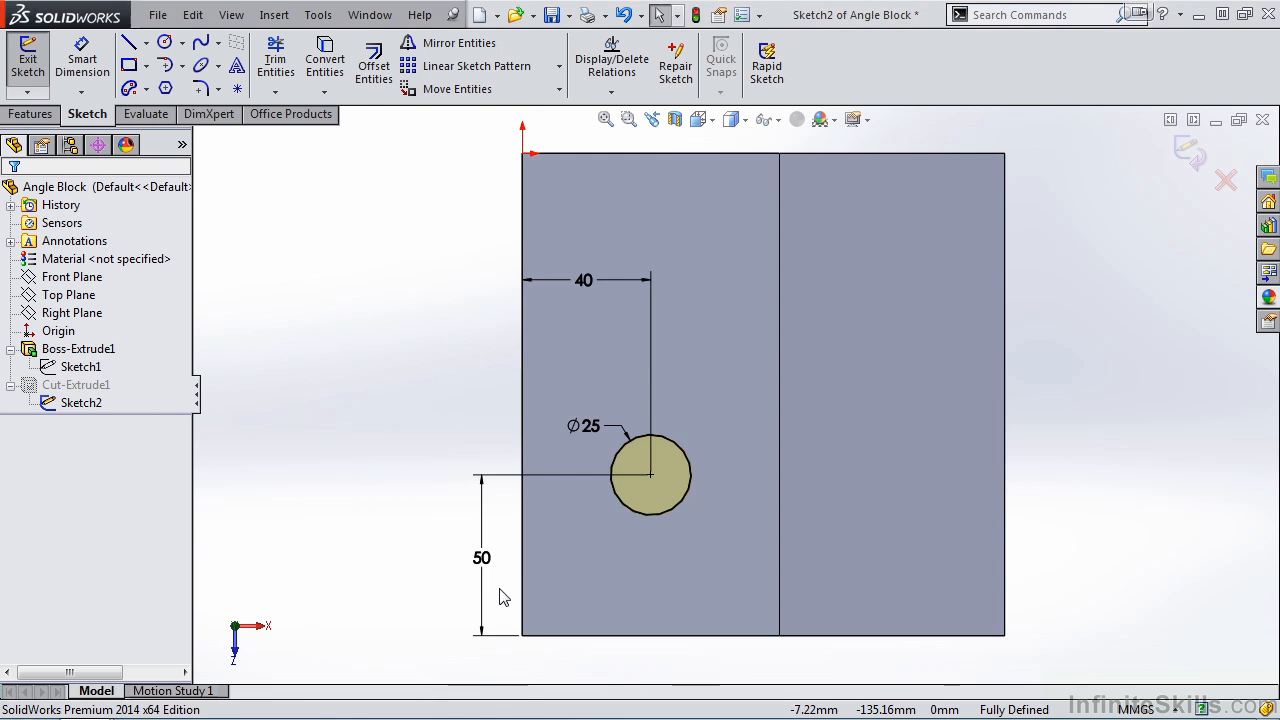
click(481, 560)
key(Delete)
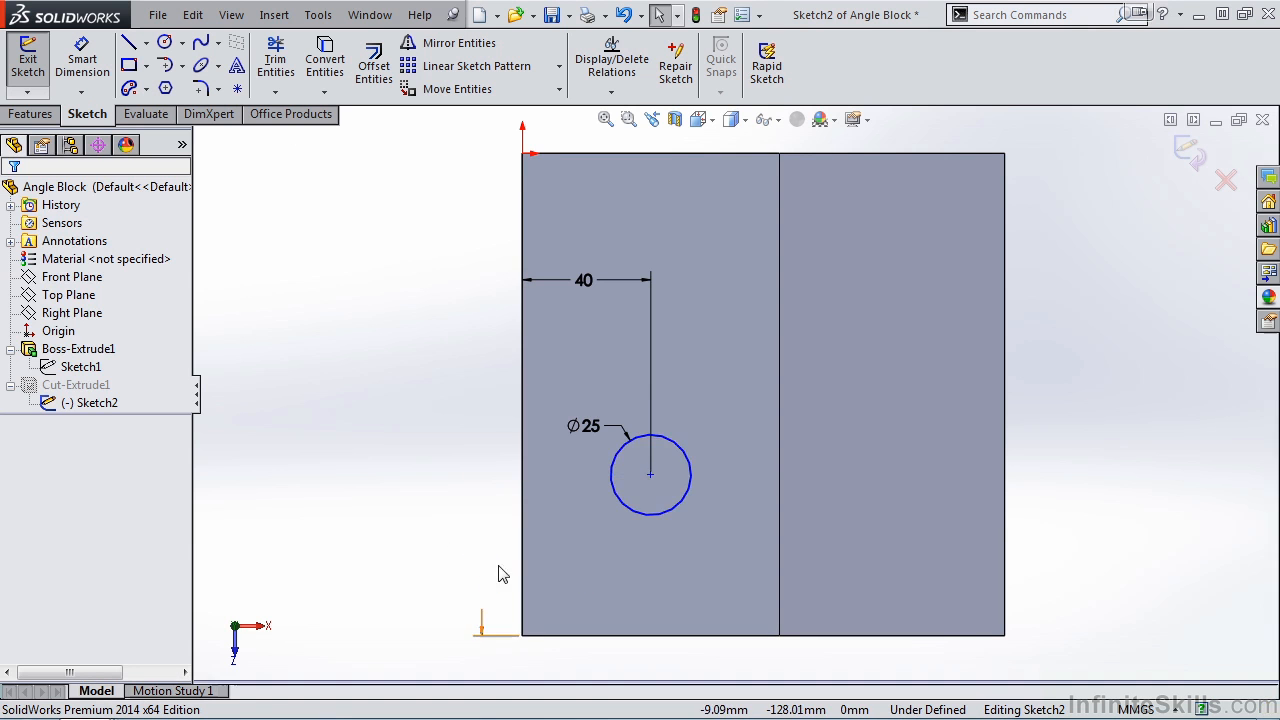
click(580, 285)
key(Delete)
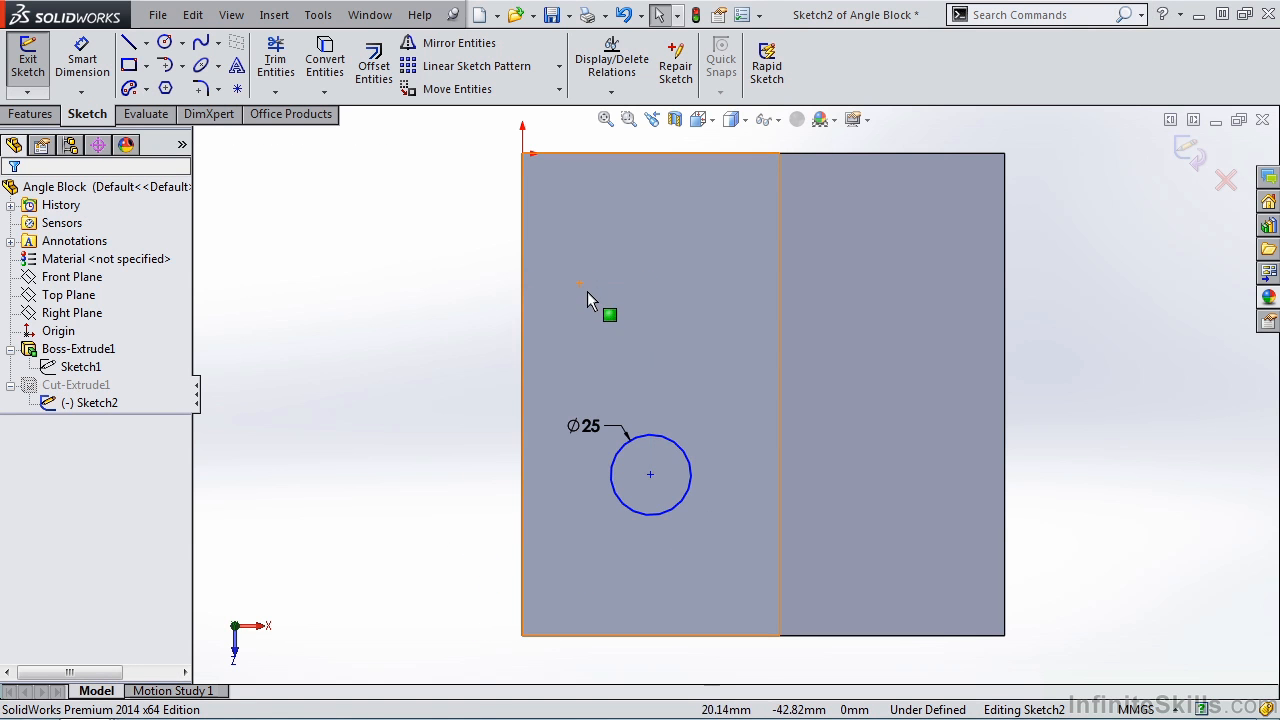
- Draw a diagonal centerline across the top face from the origin corner to the opposite front corner by the slope
click(146, 43)
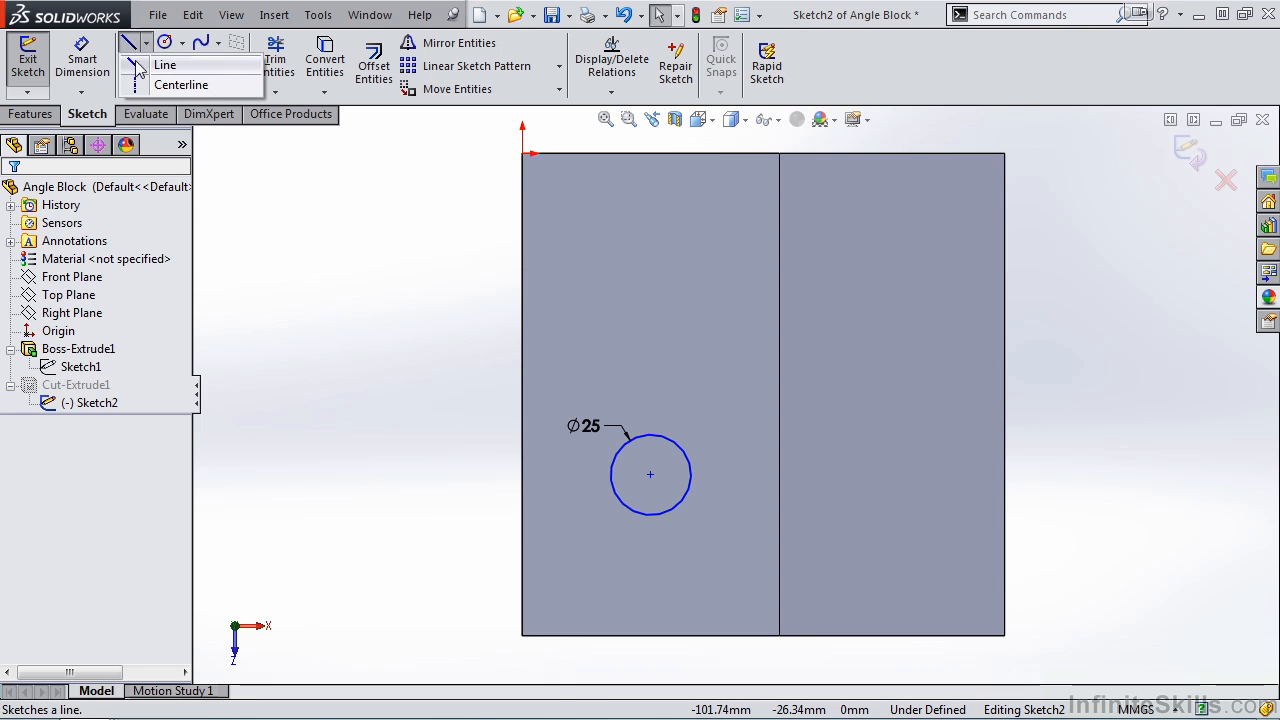
click(180, 86)
click(522, 154)
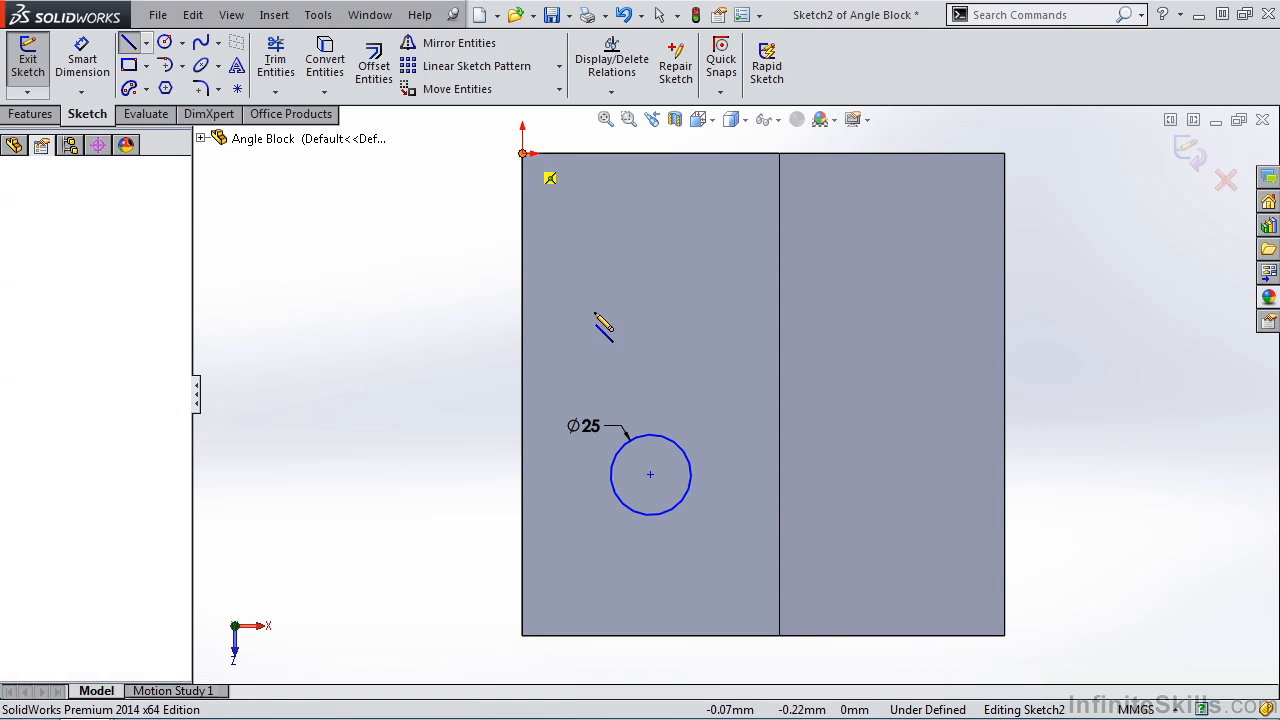
click(780, 636)
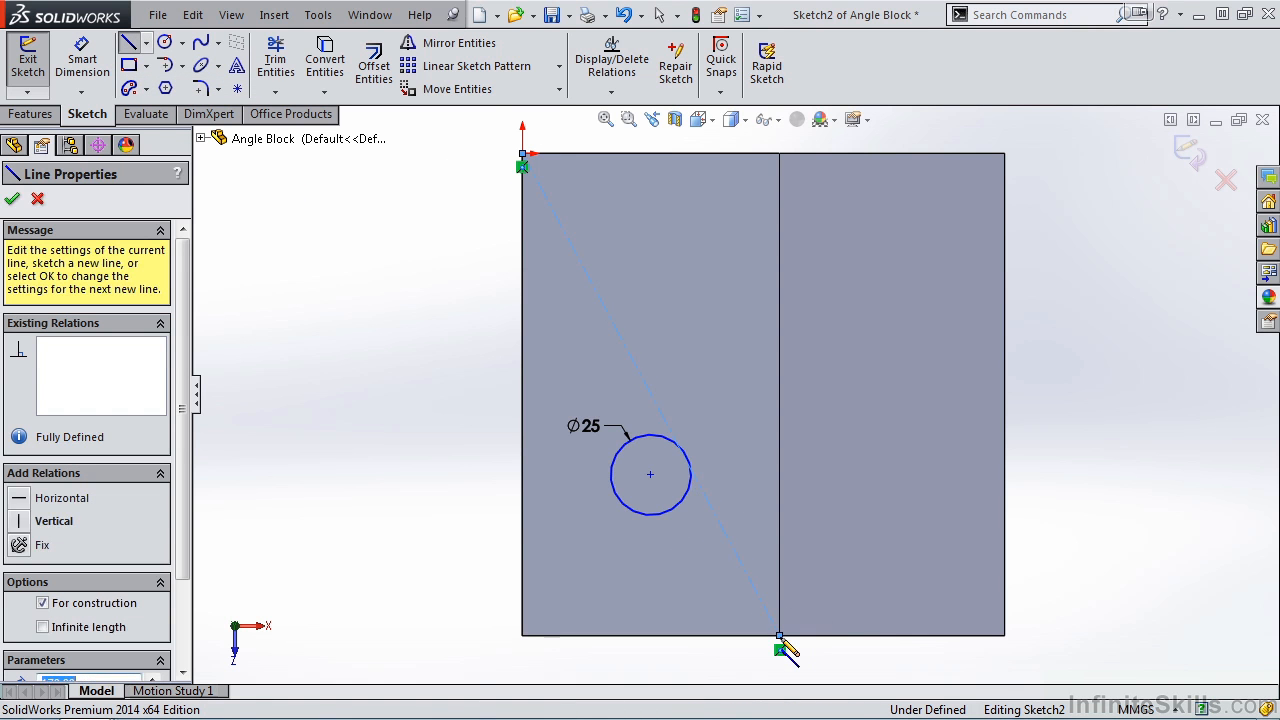
- Make the circle's centre coincident with the diagonal centerline's midpoint, then finish the sketch and return to the isometric view
key(Escape)
right_click(651, 403)
click(728, 264)
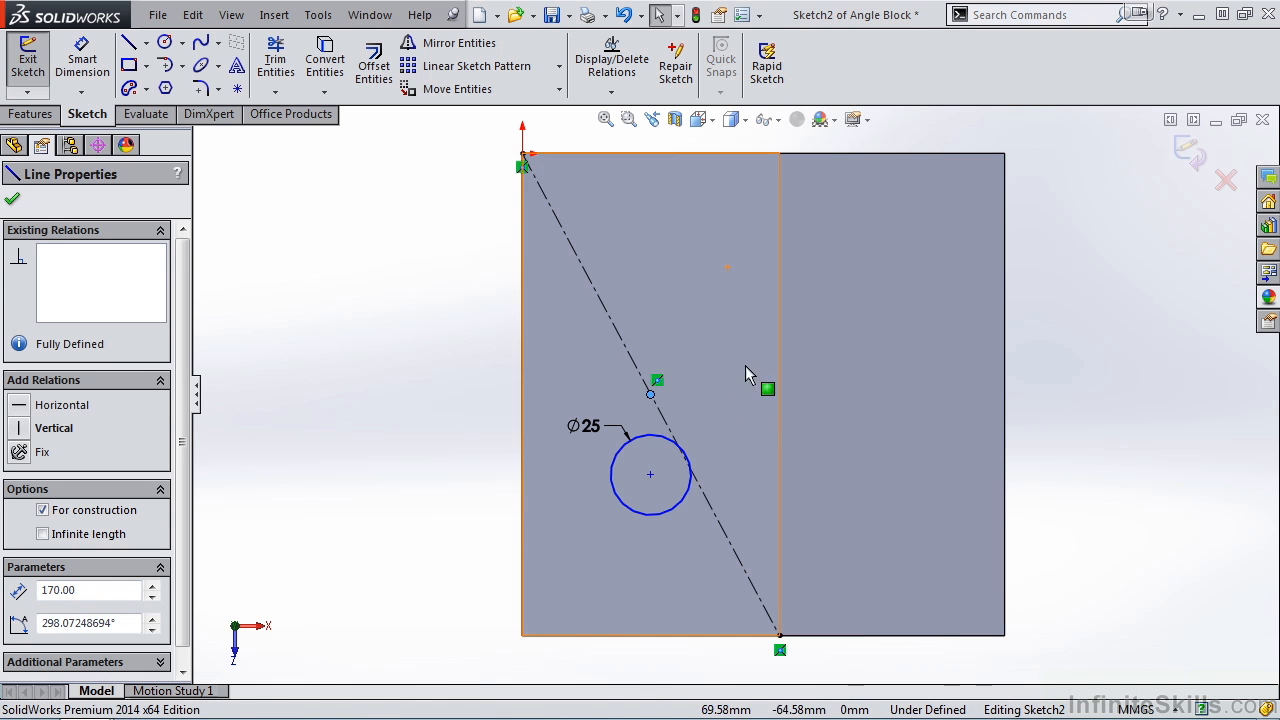
ctrl+click(650, 477)
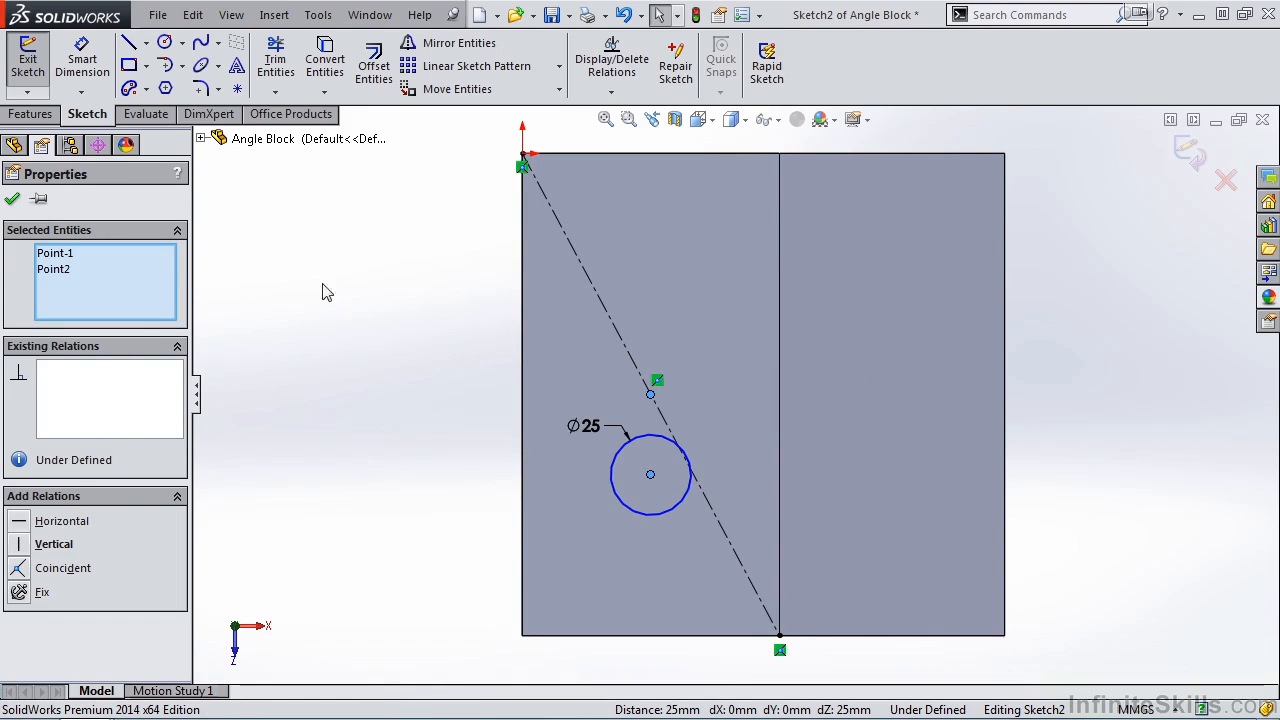
click(20, 572)
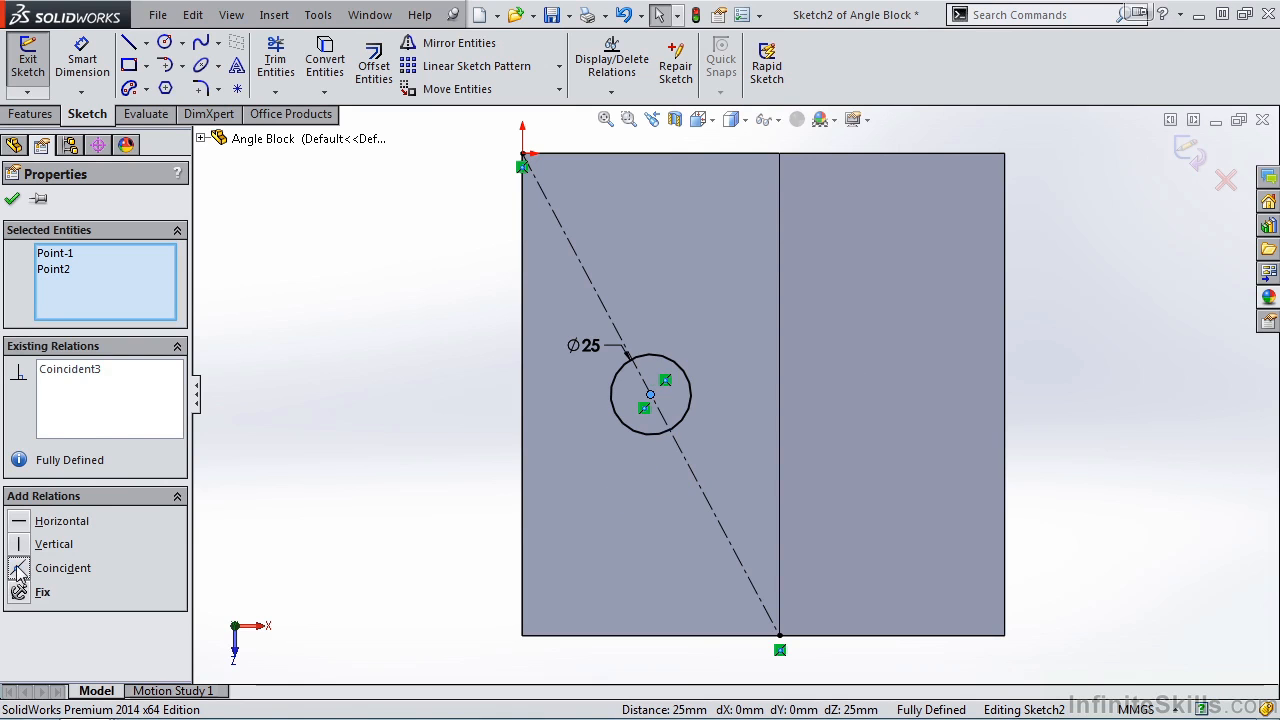
click(12, 199)
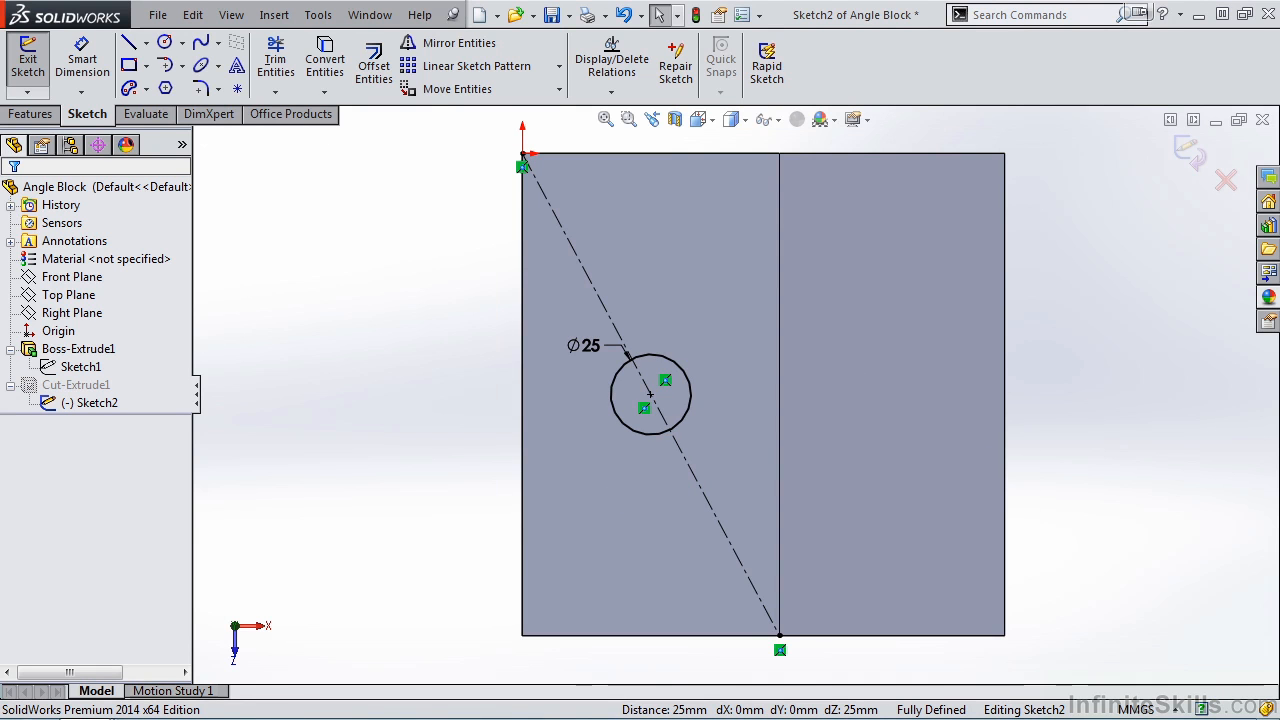
click(1188, 160)
key(space)
click(739, 338)
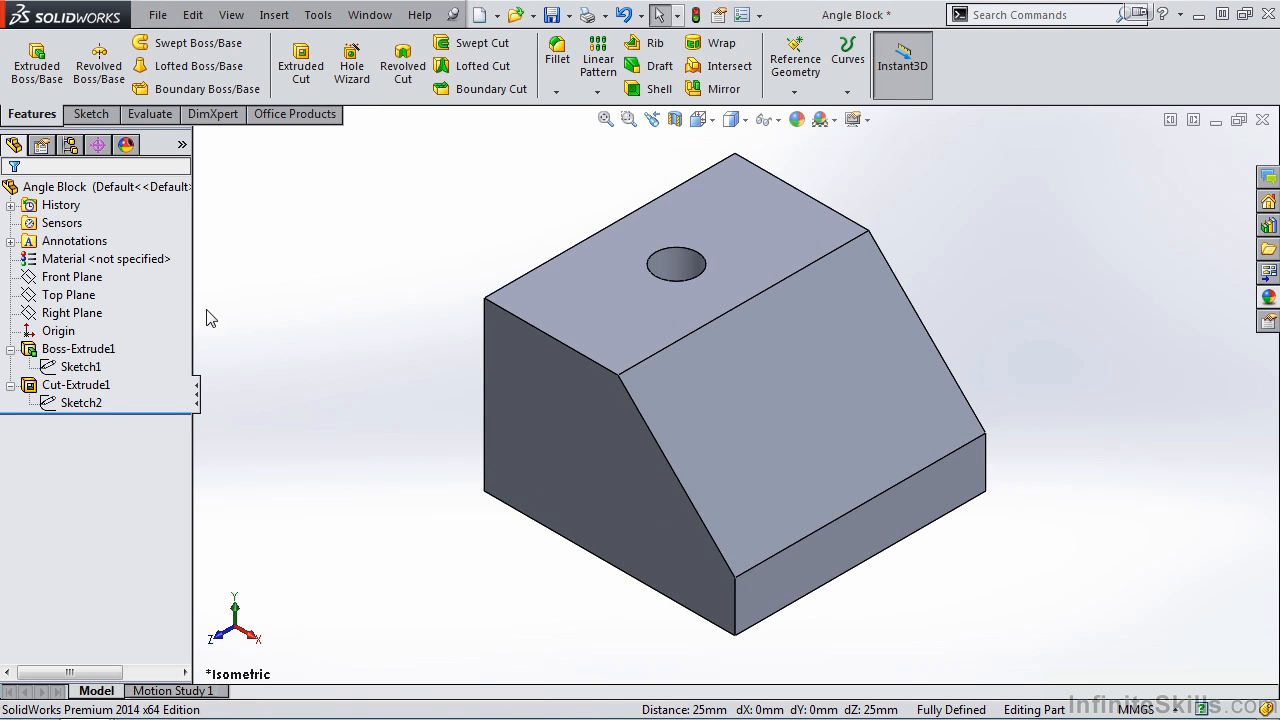
- Edit the block's base extrusion and set its blind depth to 100 mm
click(115, 349)
click(131, 296)
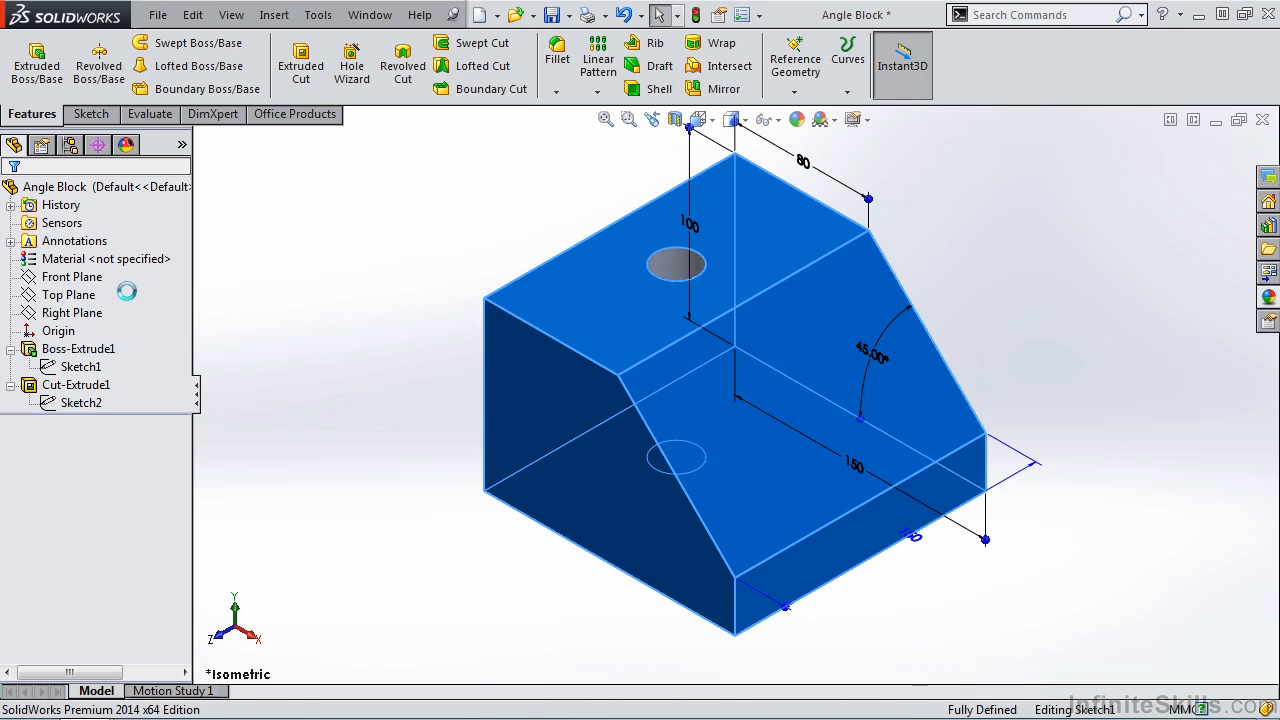
text(100)
key(Return)
click(12, 198)
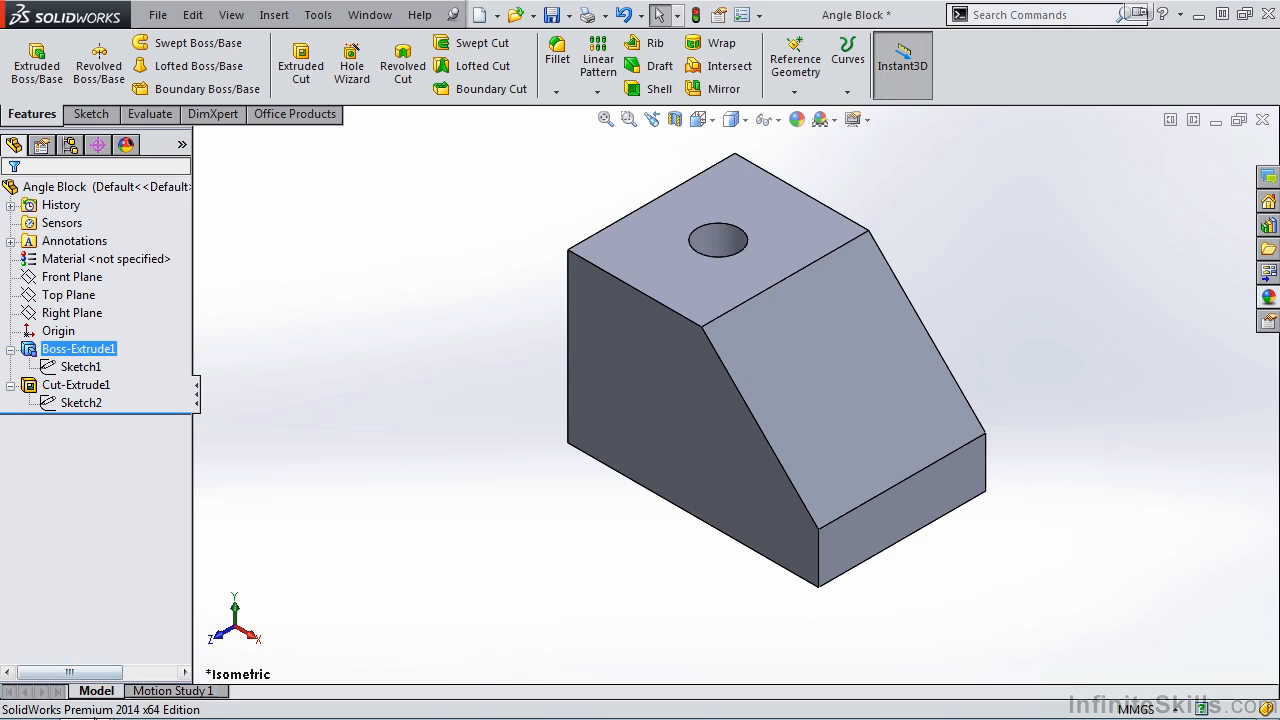
- Switch to the Part document and examine the base sketch's dimensions and its extrusion's Mid Plane settings
mouse_move(87, 704)
click(97, 642)
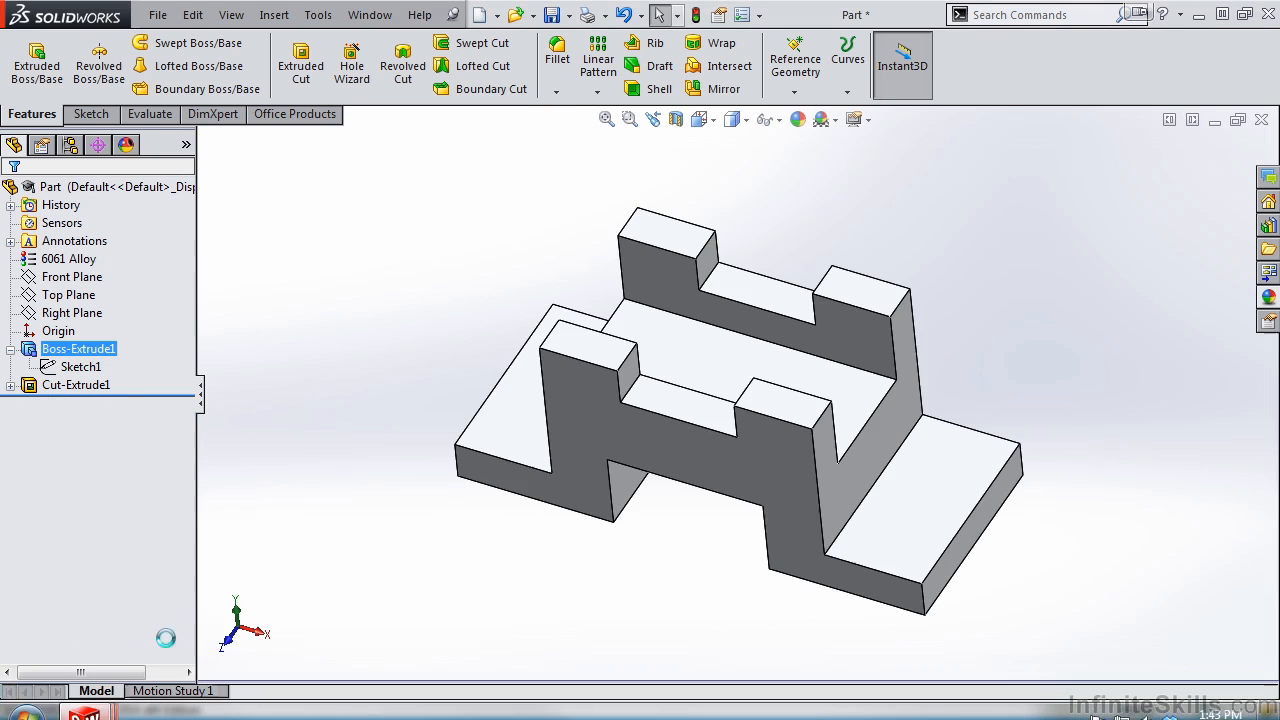
mouse_move(679, 551)
middle_down()
mouse_move(726, 491)
mouse_move(723, 534)
mouse_move(666, 543)
mouse_move(701, 551)
mouse_move(716, 536)
mouse_move(694, 491)
mouse_move(643, 495)
mouse_move(620, 554)
mouse_move(676, 481)
mouse_move(674, 503)
mouse_move(700, 523)
middle_up()
click(93, 366)
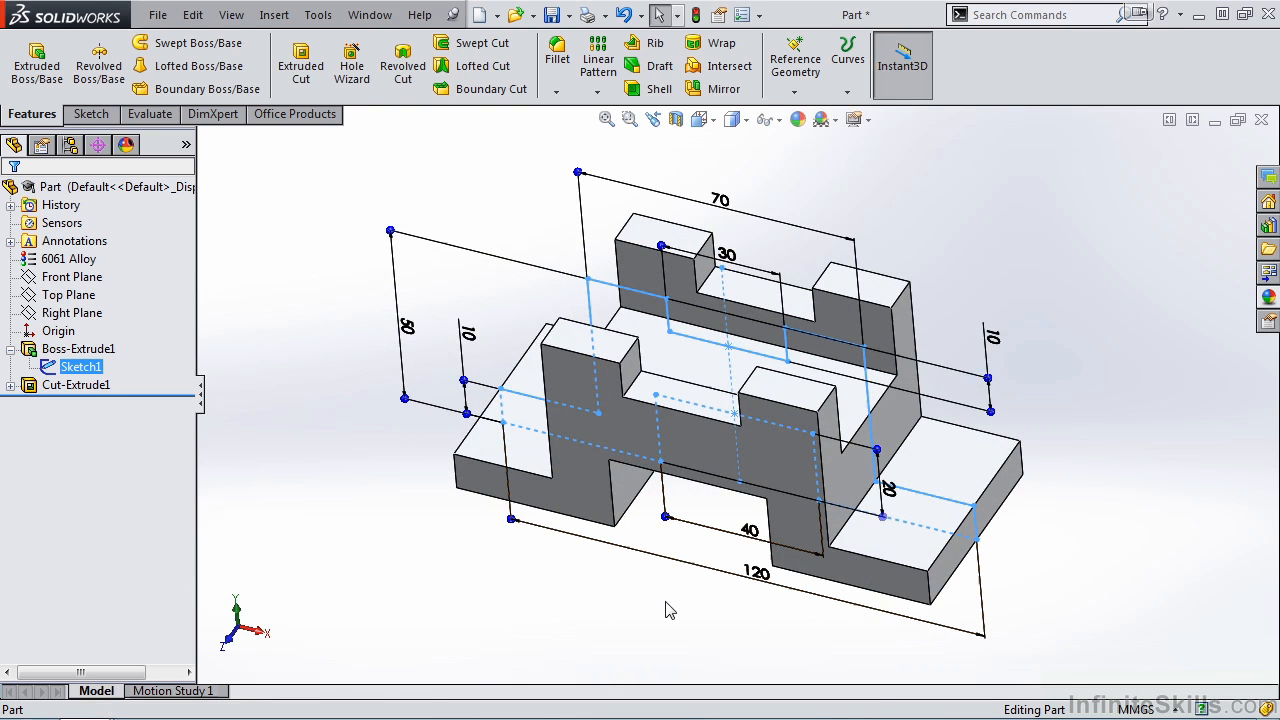
click(100, 358)
click(131, 288)
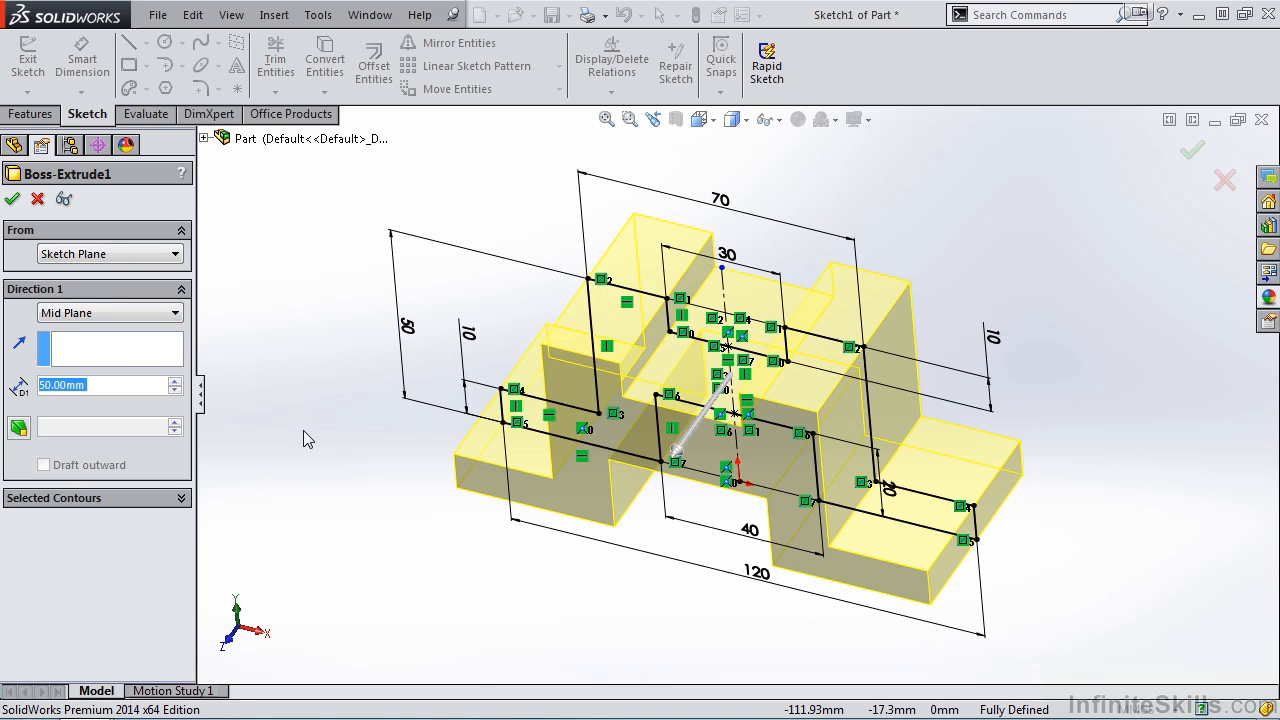
click(13, 199)
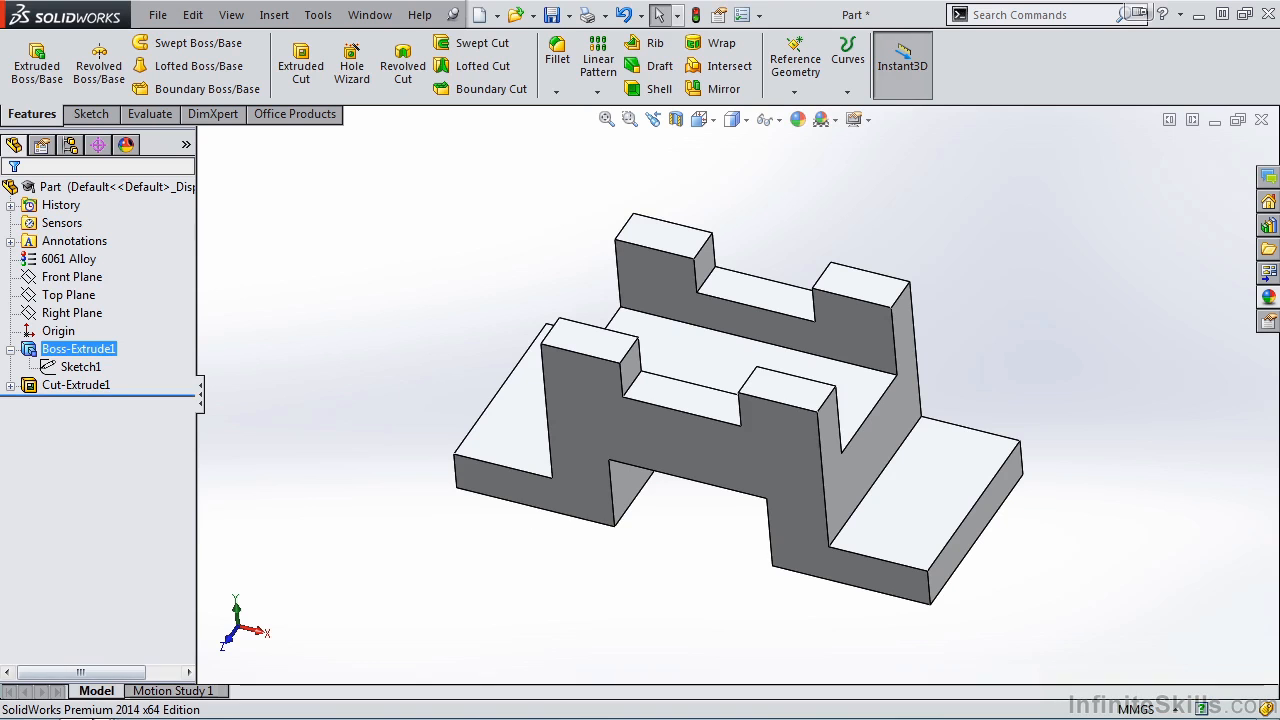
- Switch to the Extension Flange document and open the first extrusion's sketch for editing in the front view
mouse_move(88, 700)
click(440, 528)
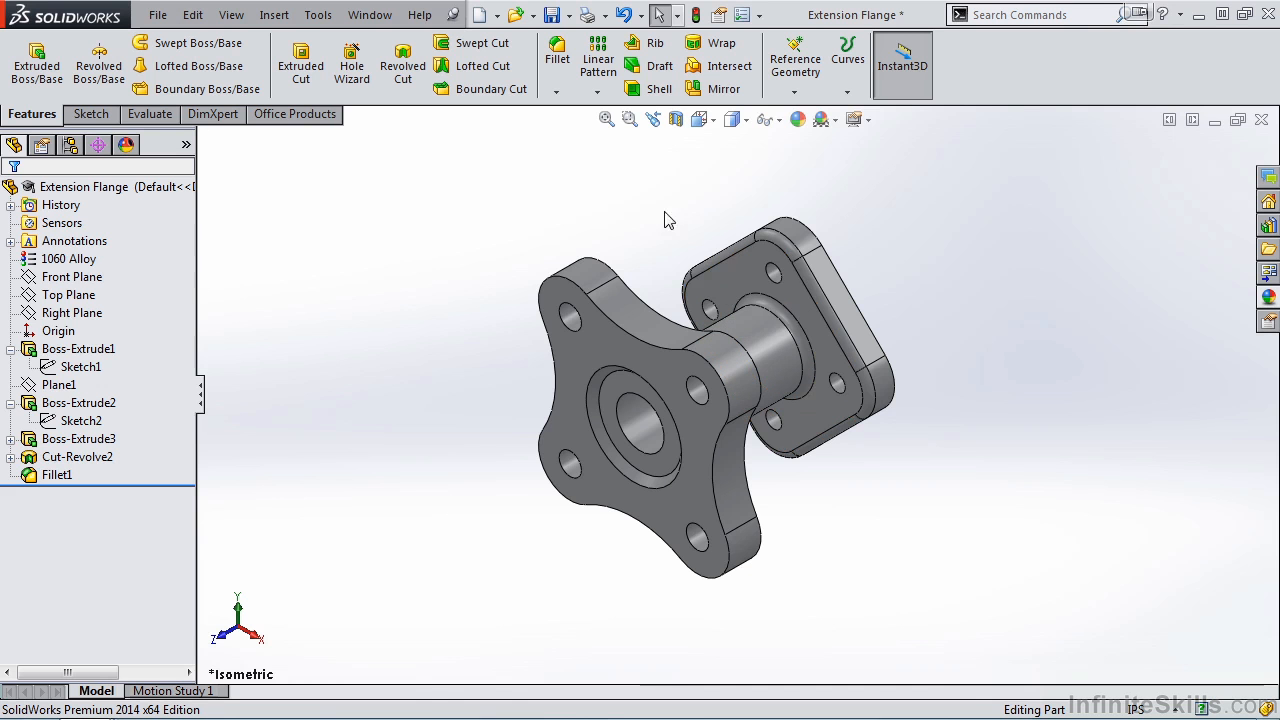
click(80, 366)
click(100, 333)
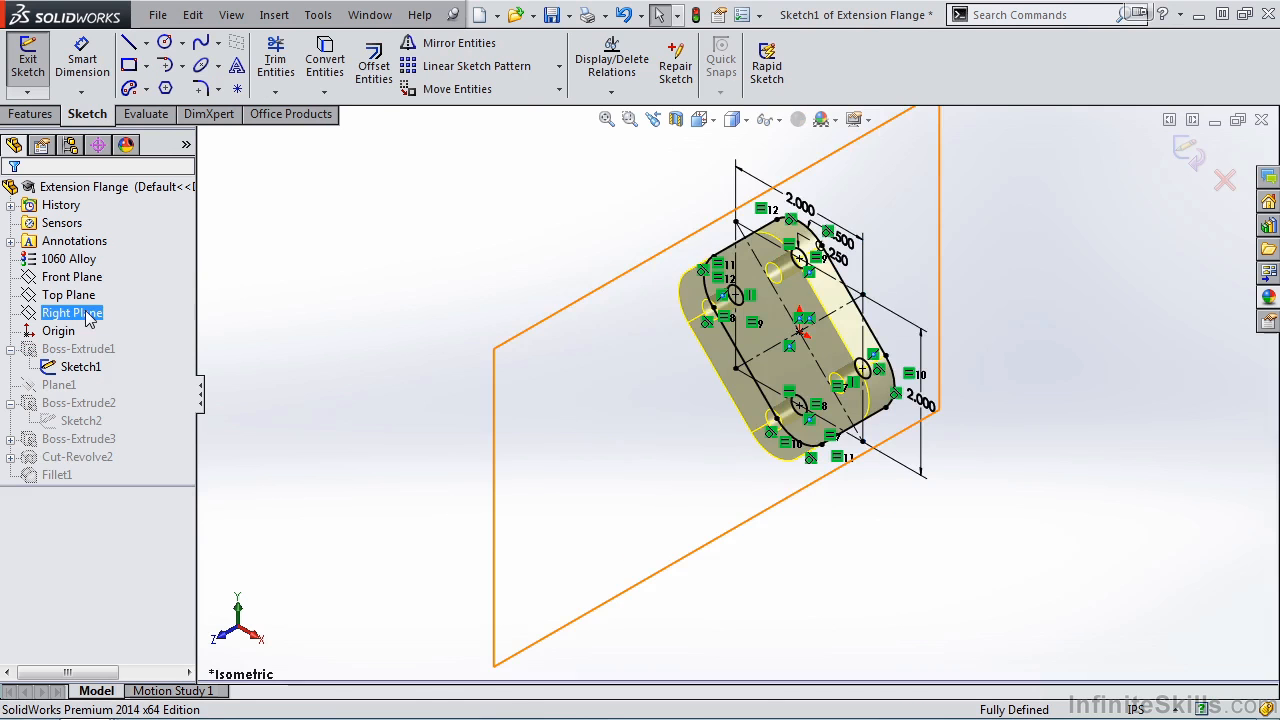
click(492, 586)
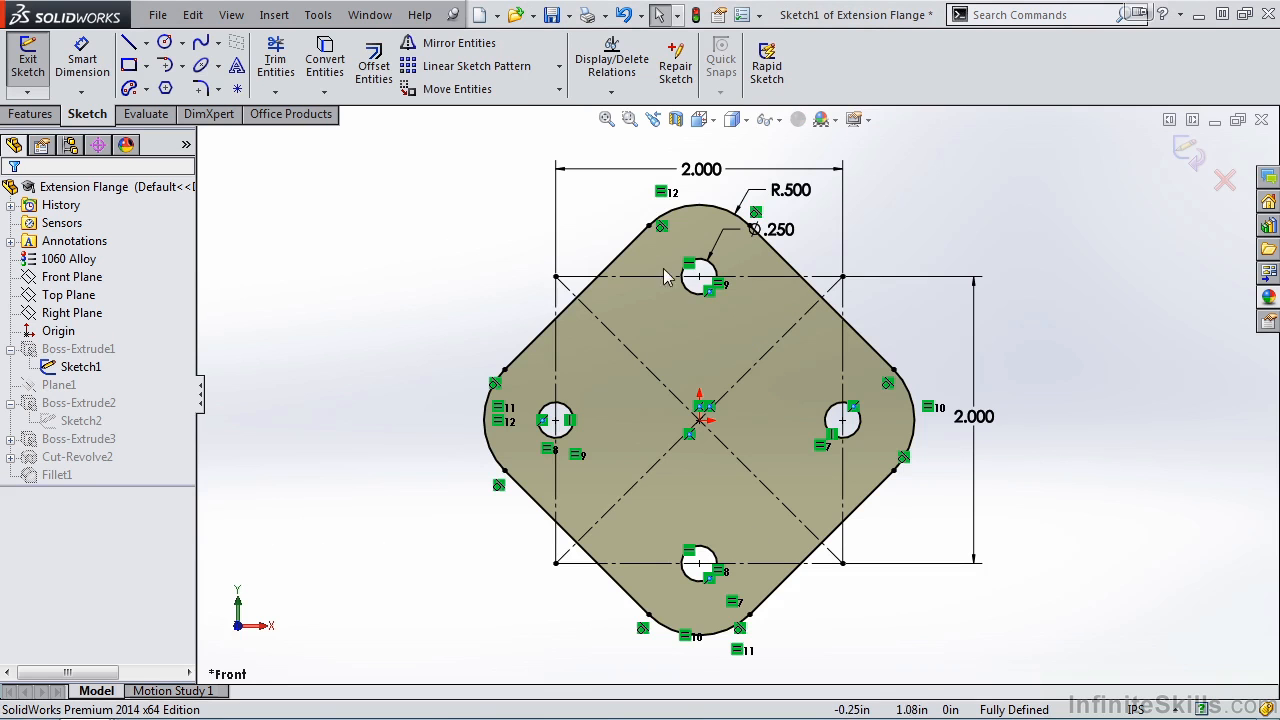
- Set the diameter of the rear flange's holes to 0.375 in and finish the sketch
click(806, 236)
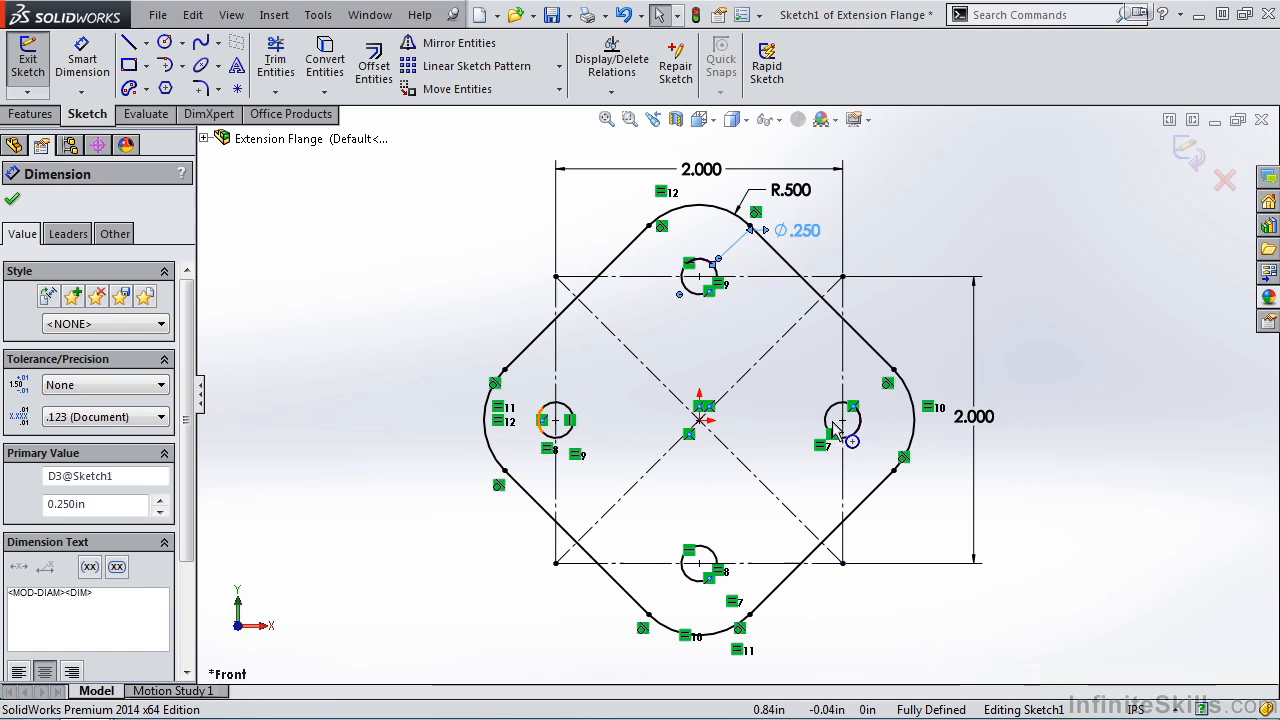
double_click(802, 232)
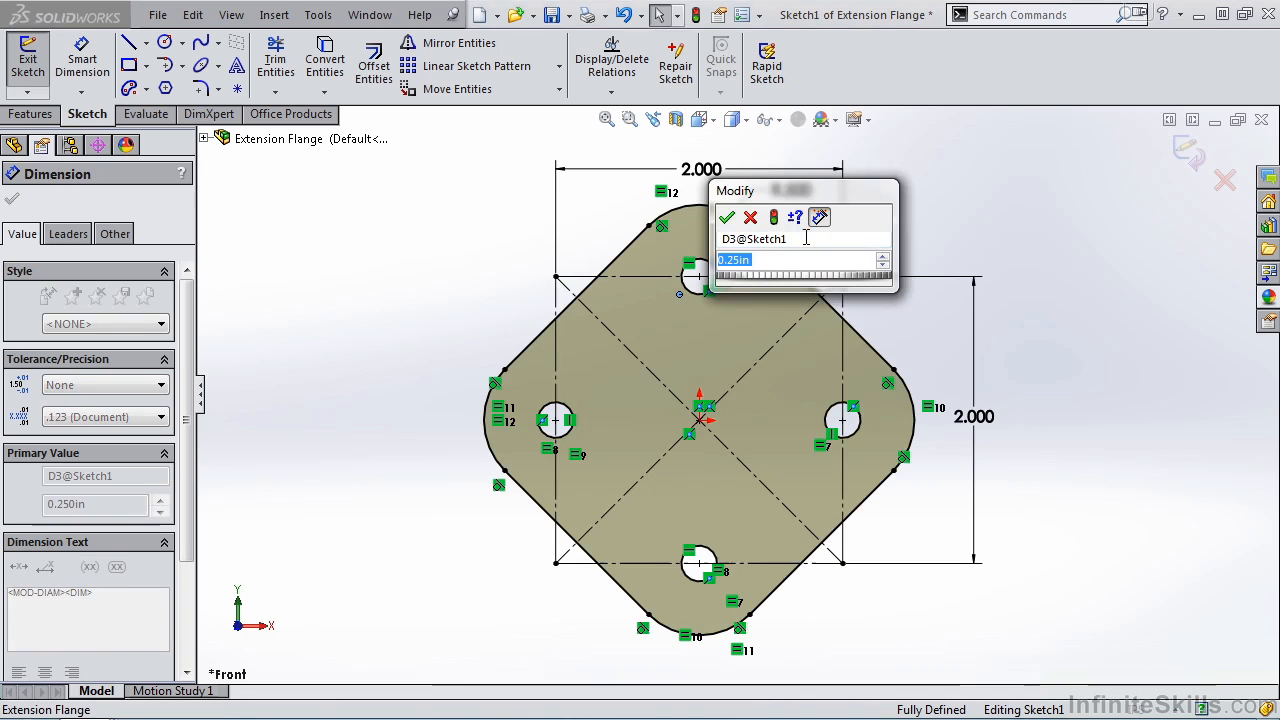
text(.375)
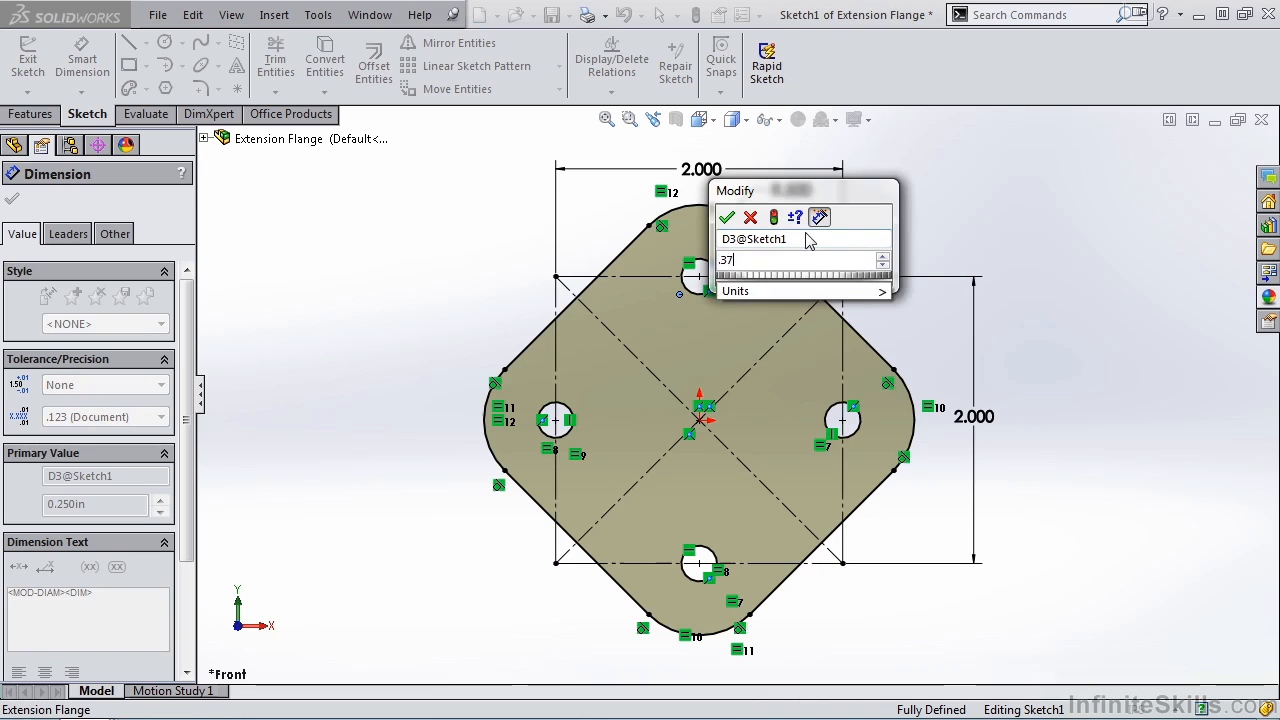
click(727, 218)
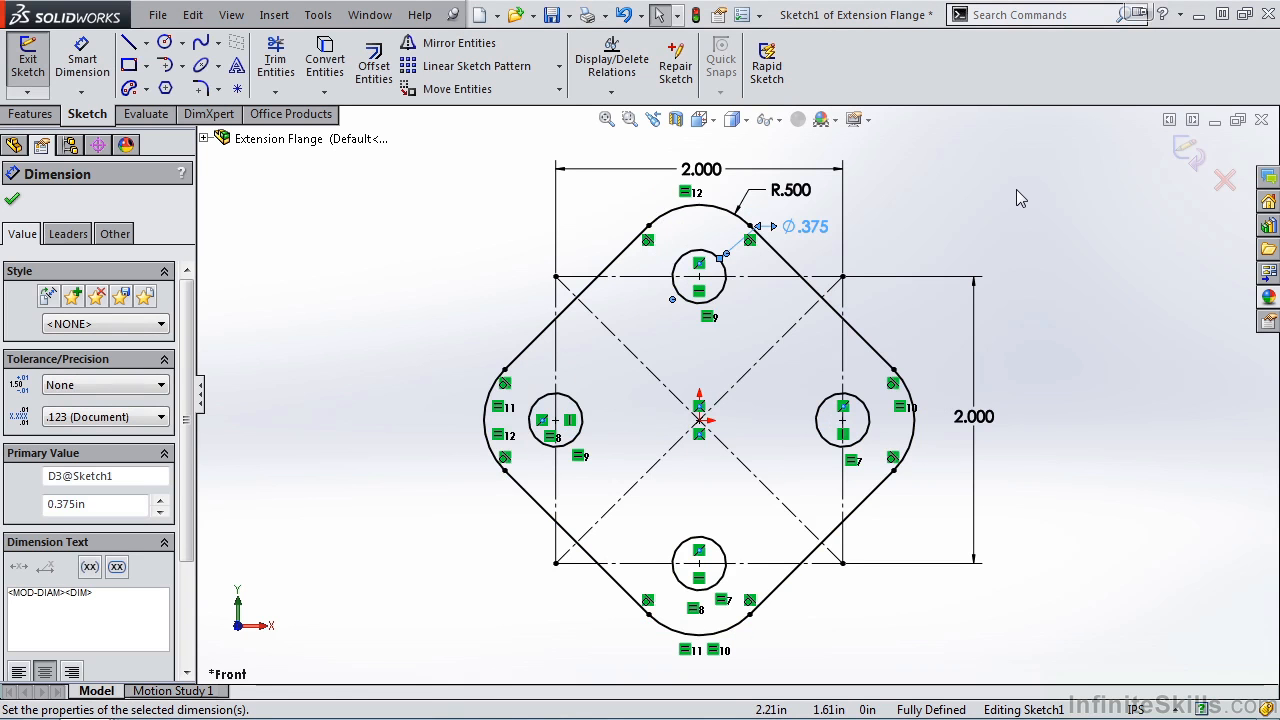
click(1182, 155)
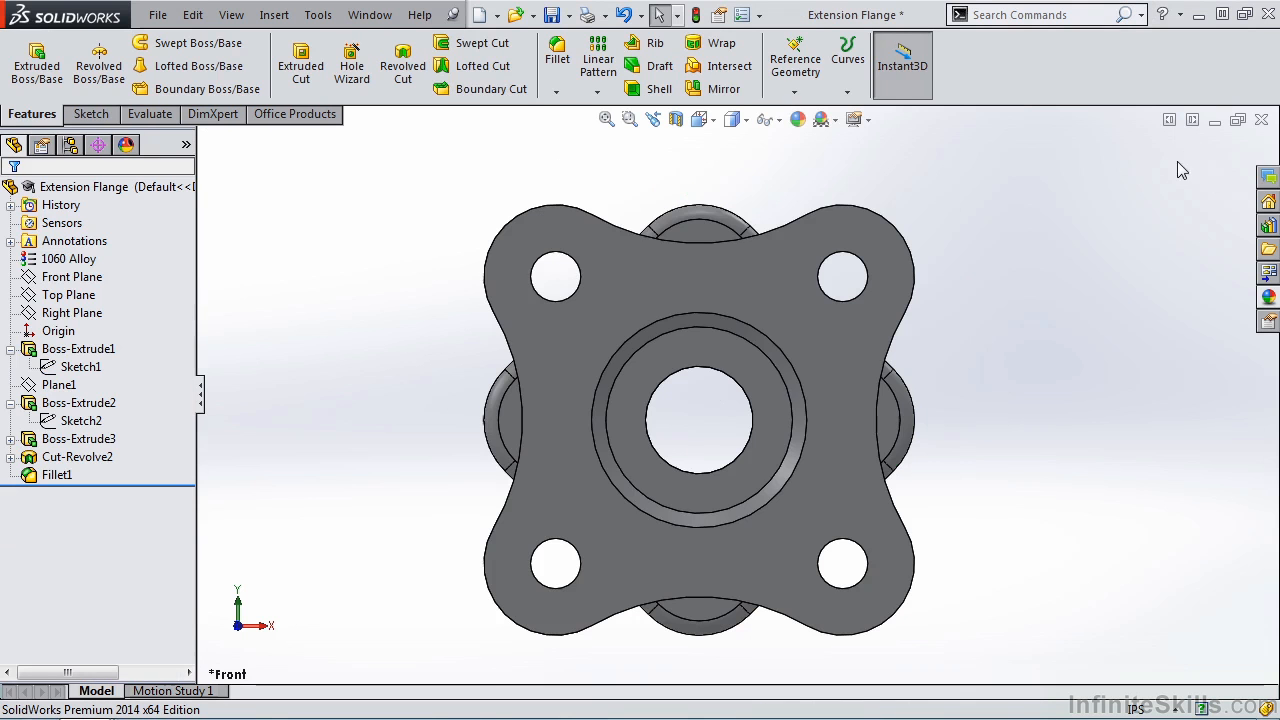
- Edit the second extrusion's sketch, set the concave side arcs' radius to 1 in, then finish it and return to the isometric view
click(78, 402)
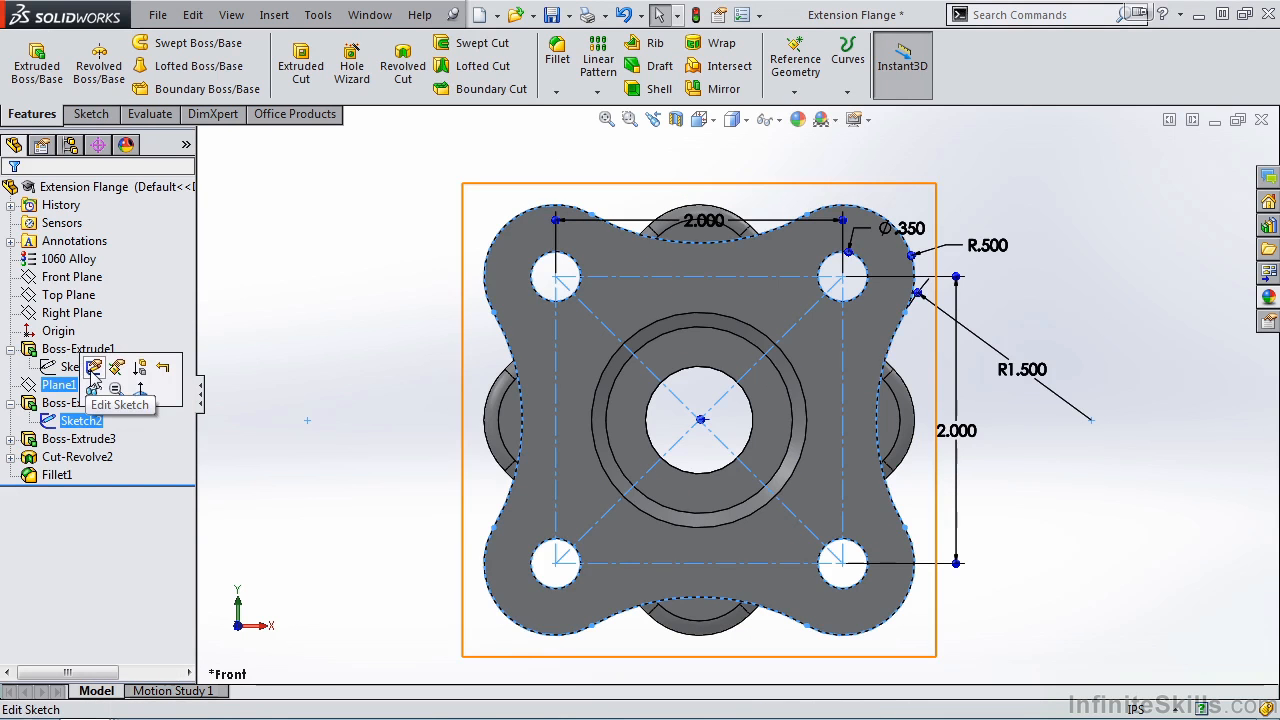
click(93, 367)
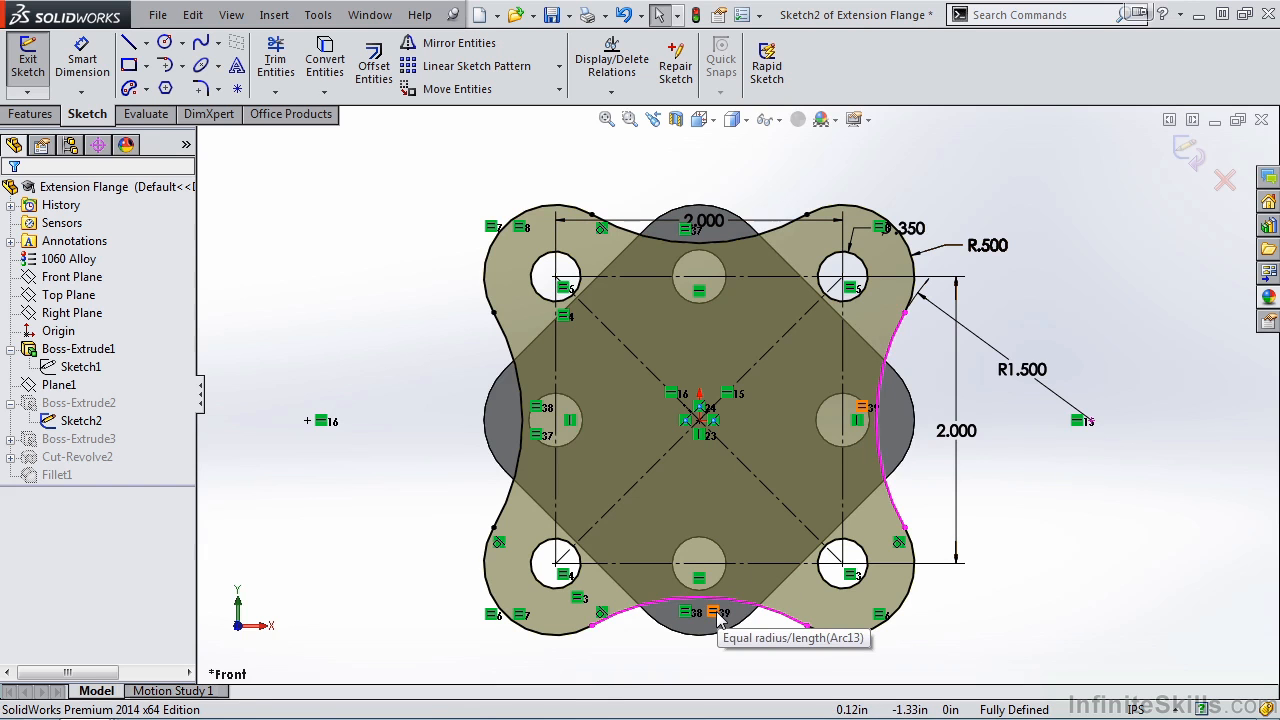
click(1022, 369)
double_click(1021, 370)
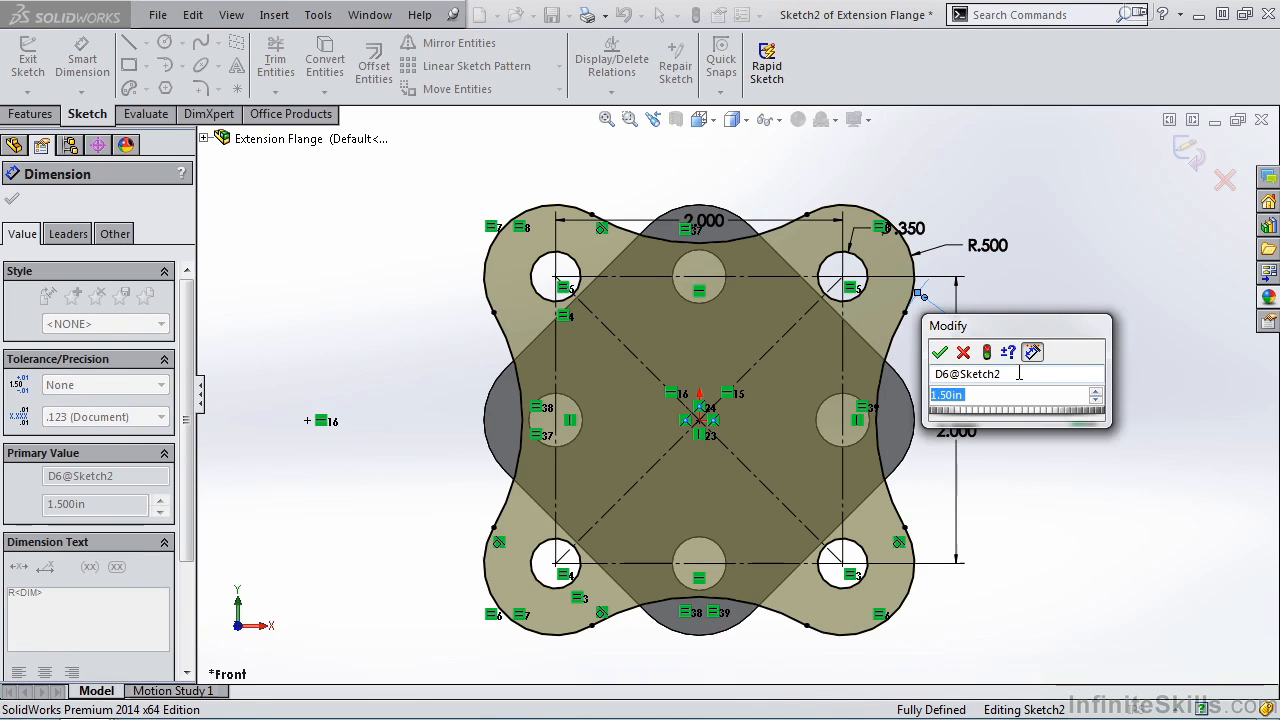
text(1)
key(Return)
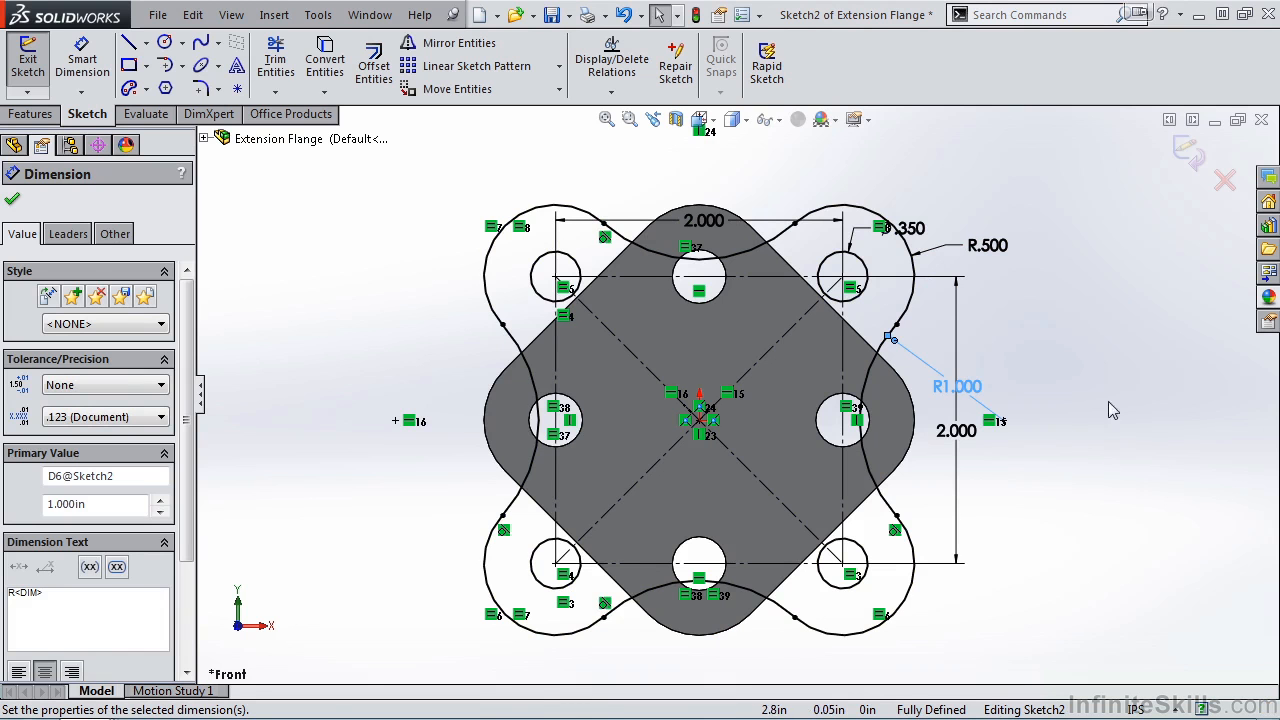
click(1186, 152)
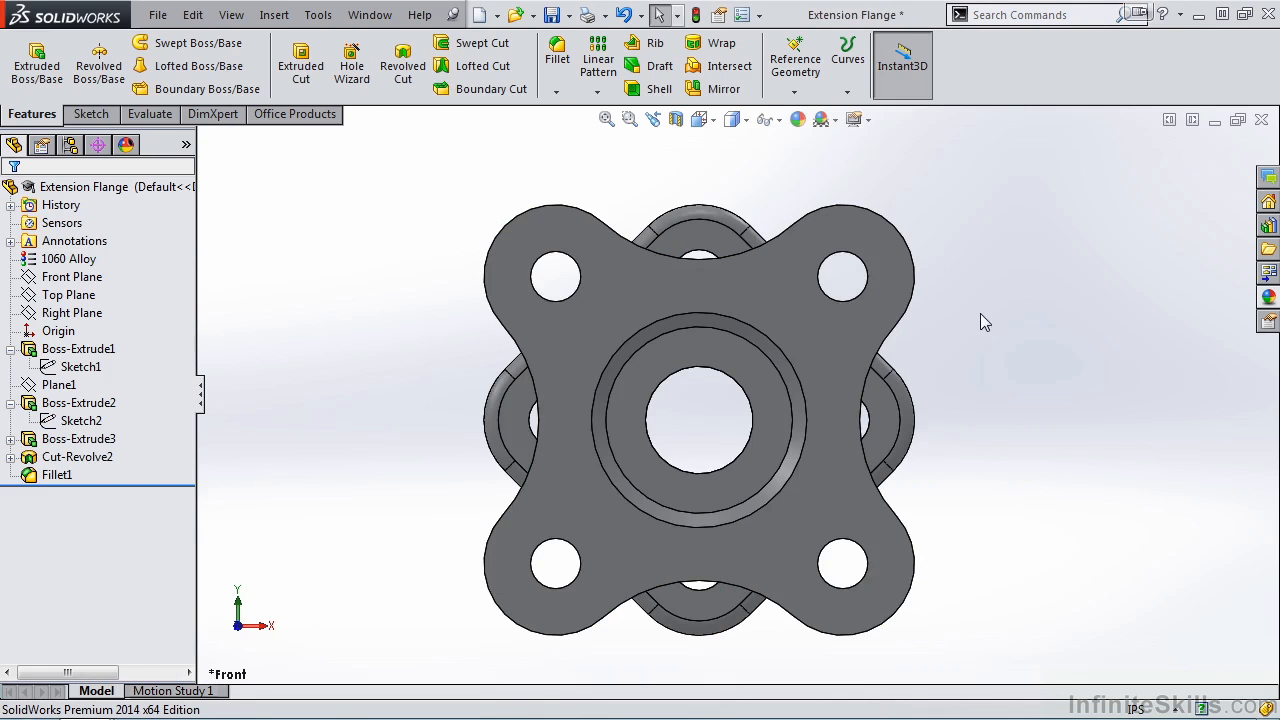
key(space)
click(760, 345)
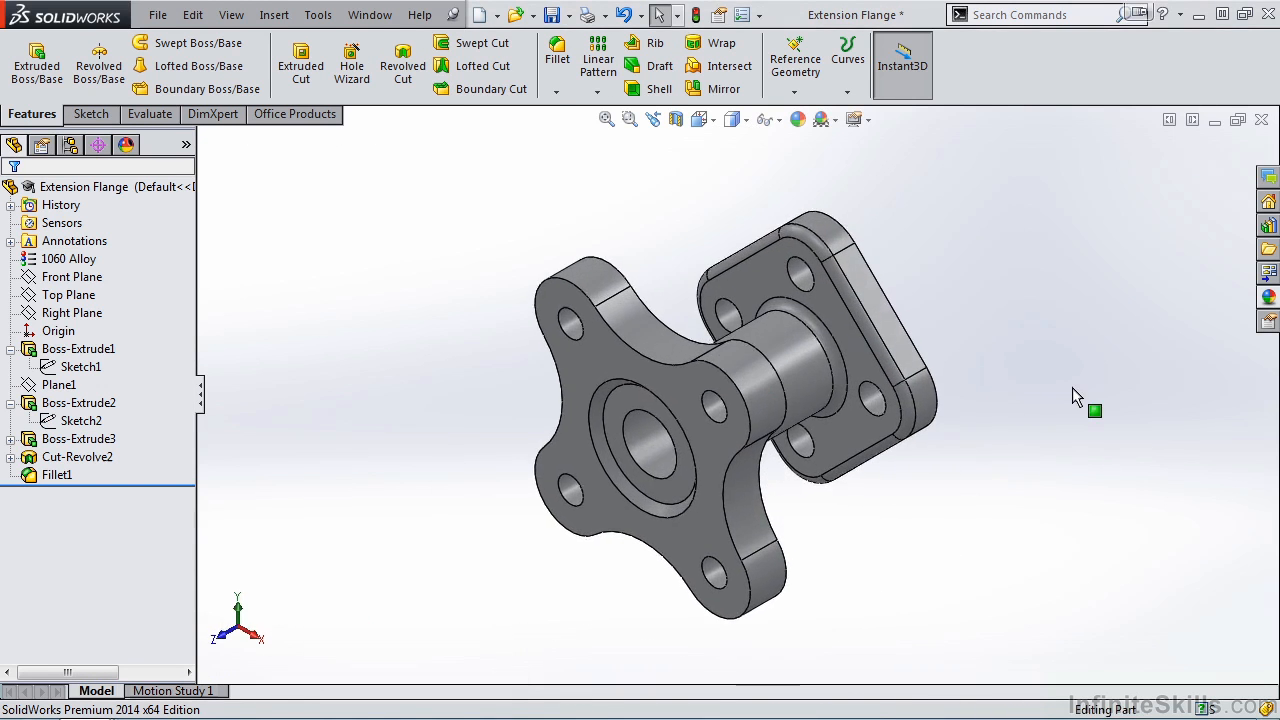